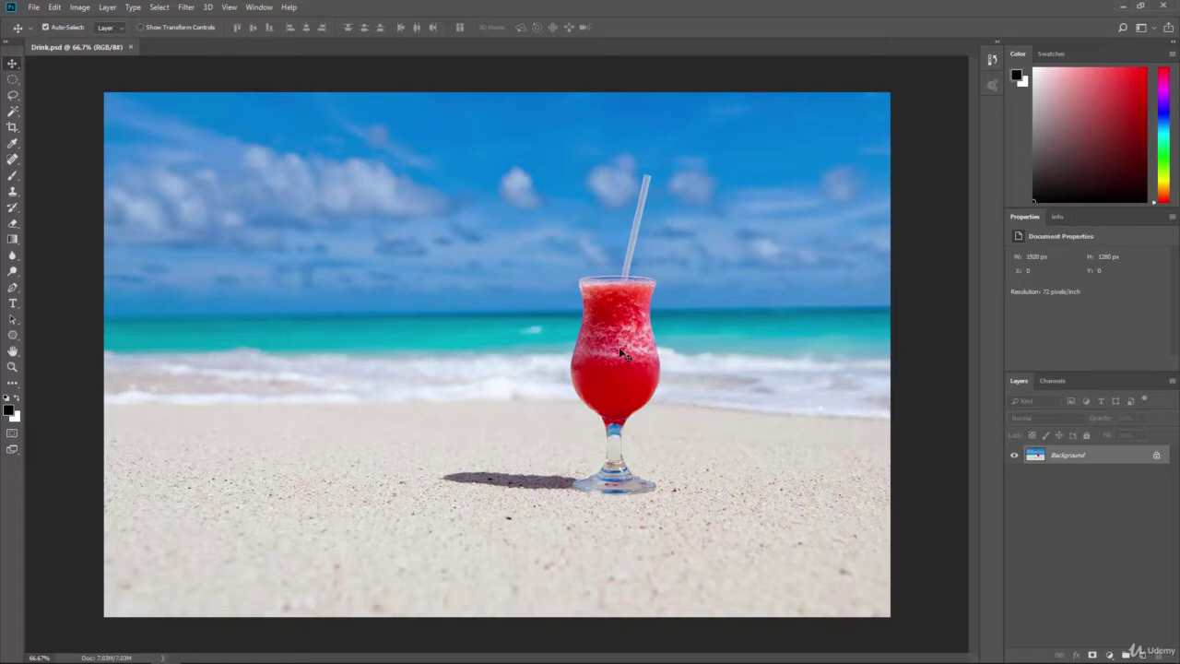
Examine the red drink up close, down to its individual pixels, and return to viewing the whole beach photo.
key("ctrl+plus")
key("ctrl+plus")
key("ctrl+plus")
key("ctrl+plus")
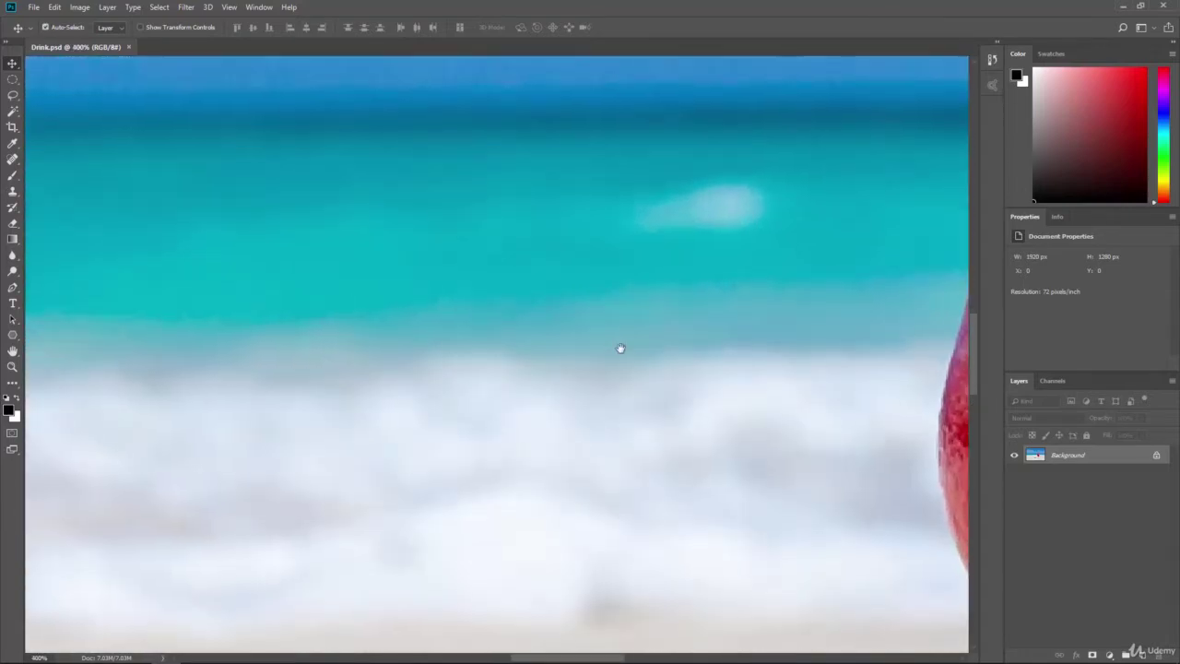
left_click_drag(751, 355, 556, 342)
key("ctrl+plus")
key("ctrl+plus")
key("ctrl+plus")
key("ctrl+plus")
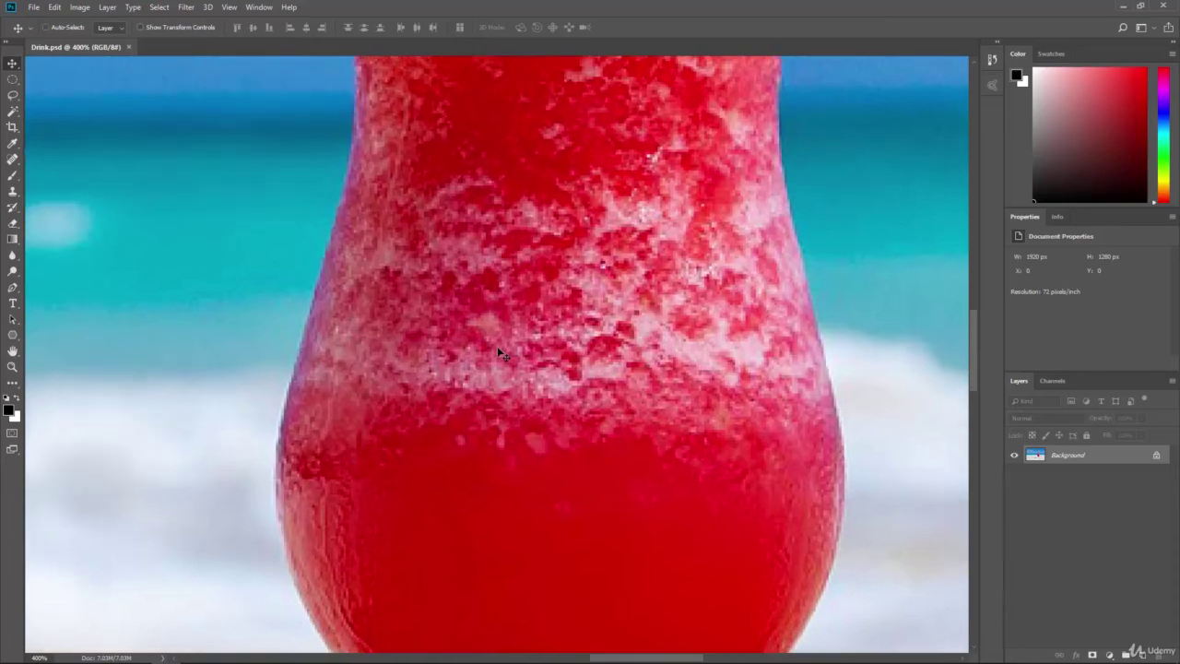
key("ctrl+plus")
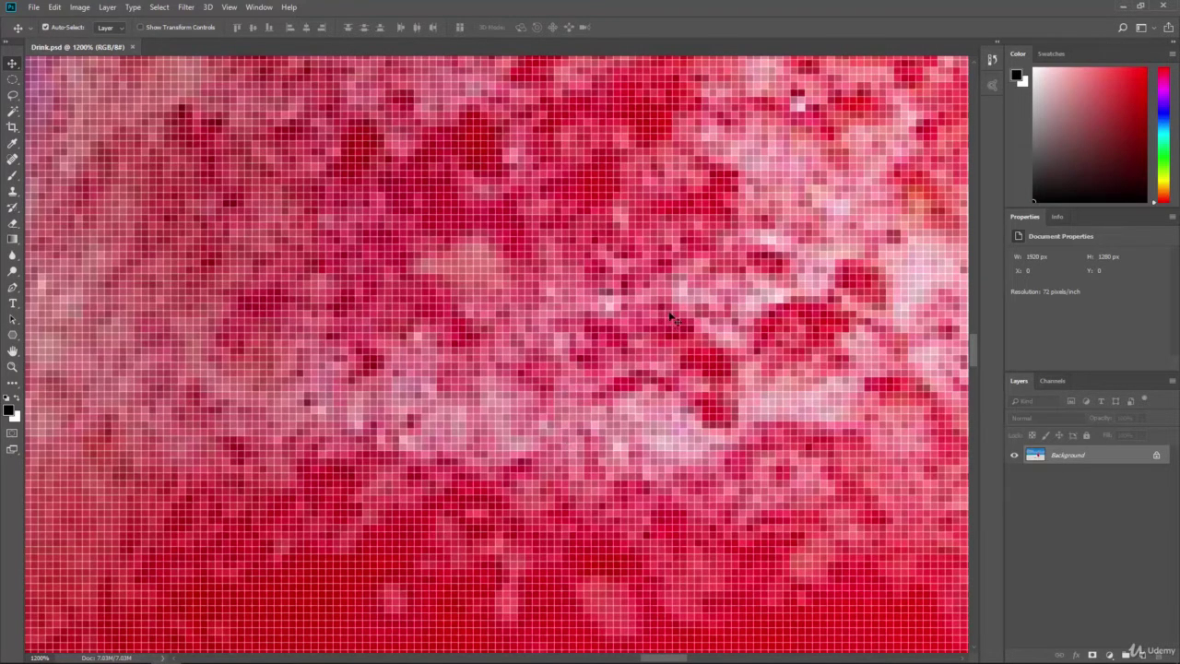
key("ctrl")
scroll(590, 383, "down", 5)
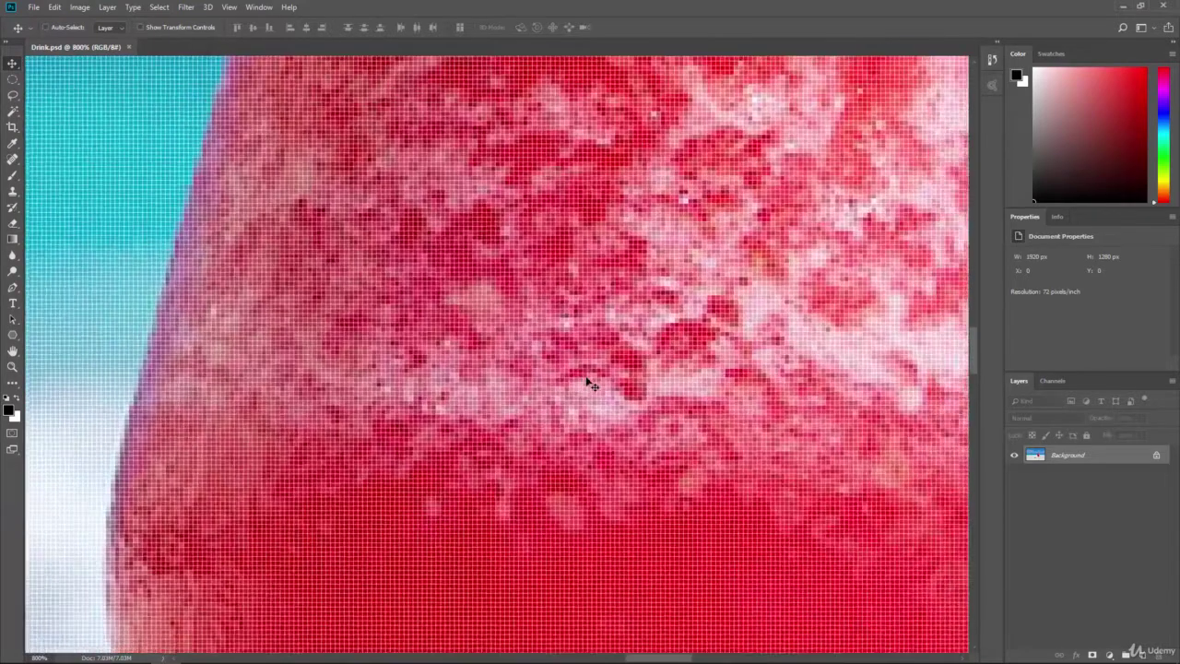
scroll(588, 380, "down", 3)
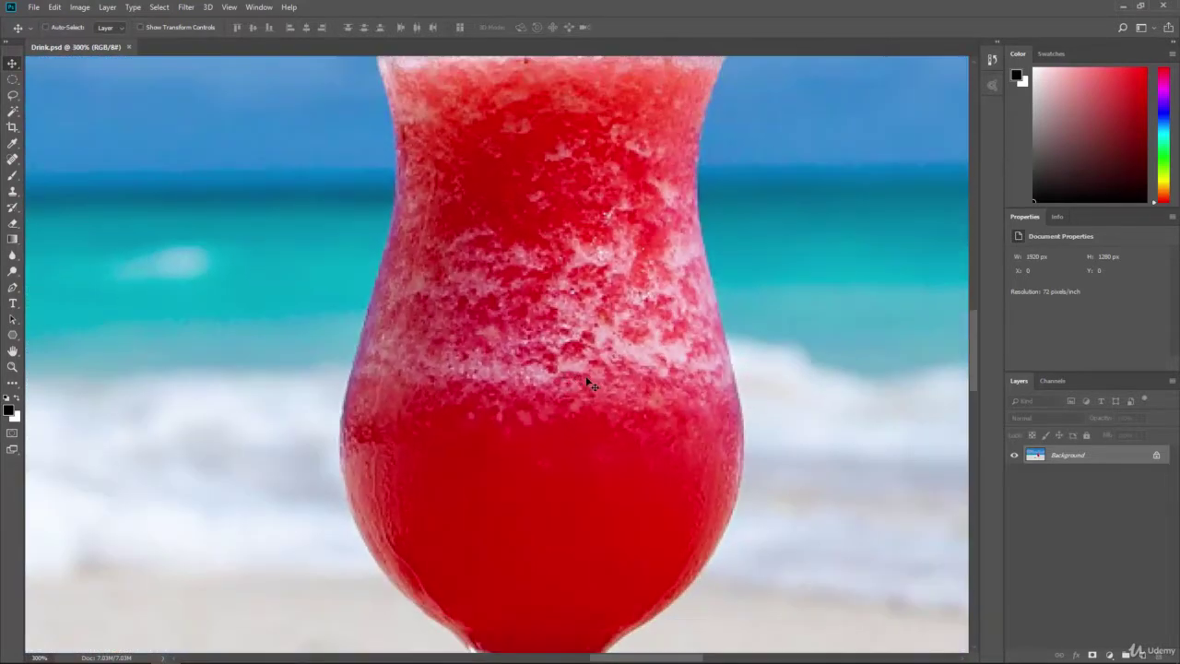
scroll(591, 384, "down", 1)
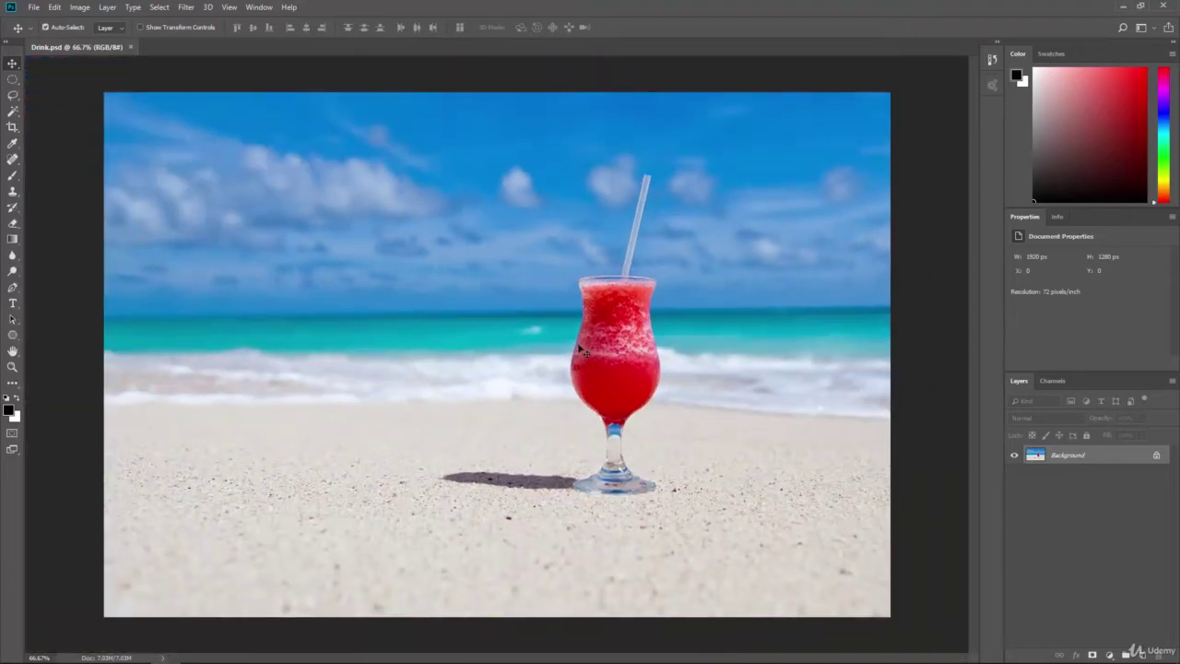
Open Color Range, place its dialog clear of the drink, and keep Sampled Colors as the selection method.
left_click(159, 8)
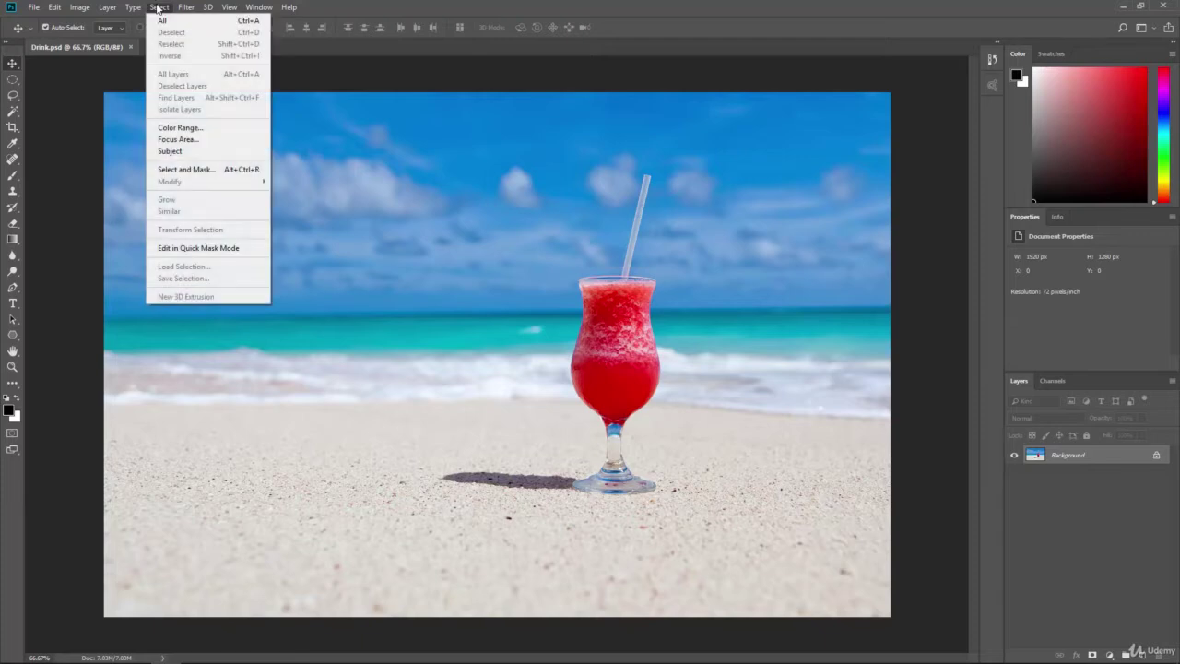
left_click(200, 127)
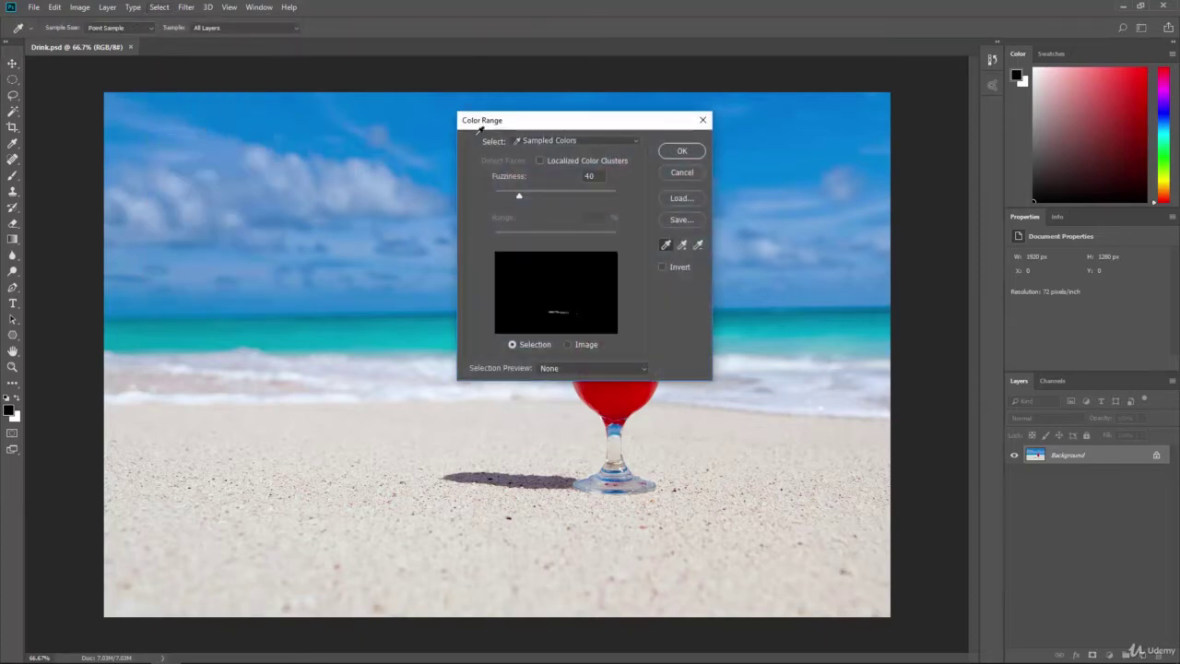
left_click_drag(625, 126, 337, 118)
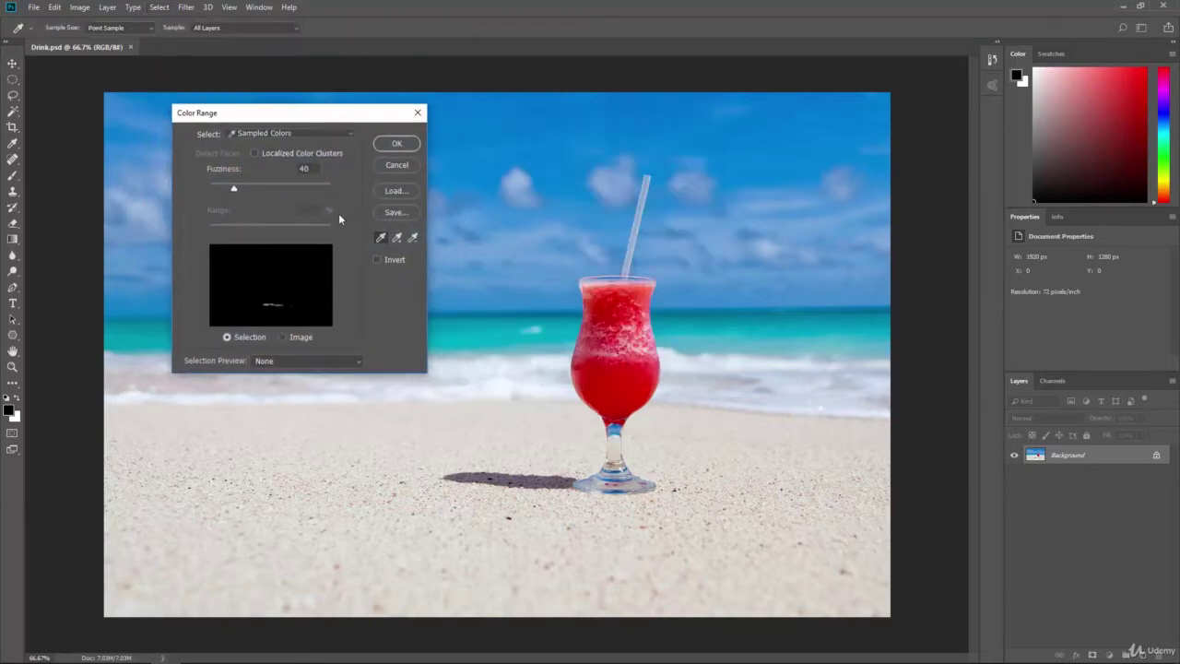
left_click(264, 134)
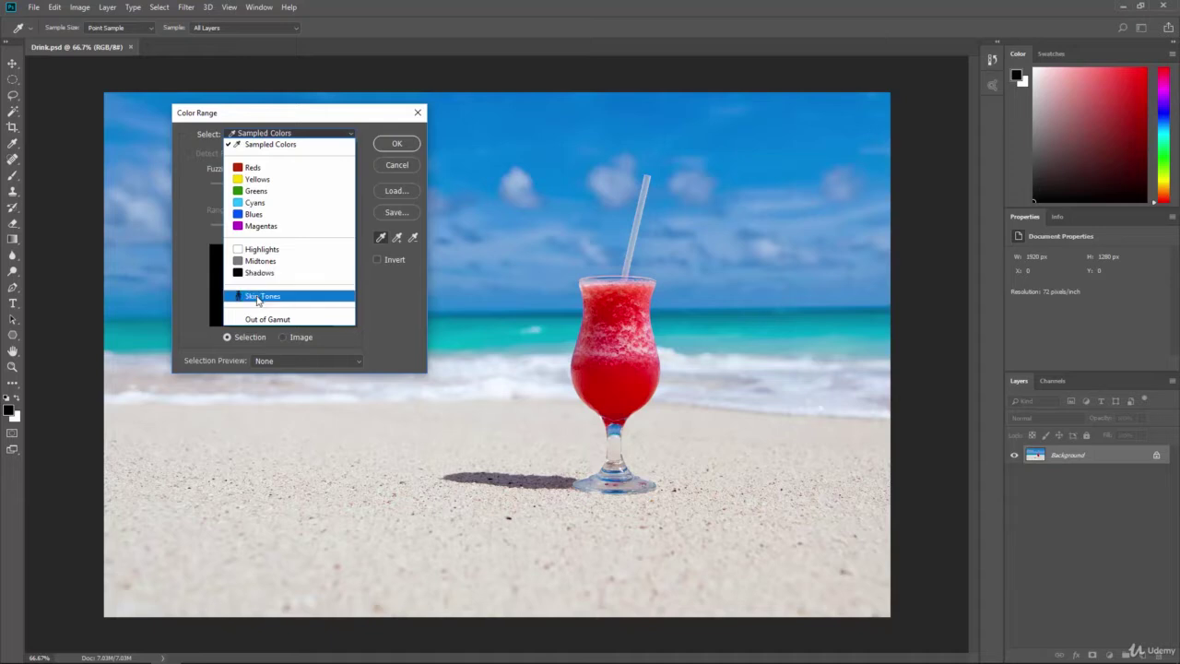
left_click(245, 143)
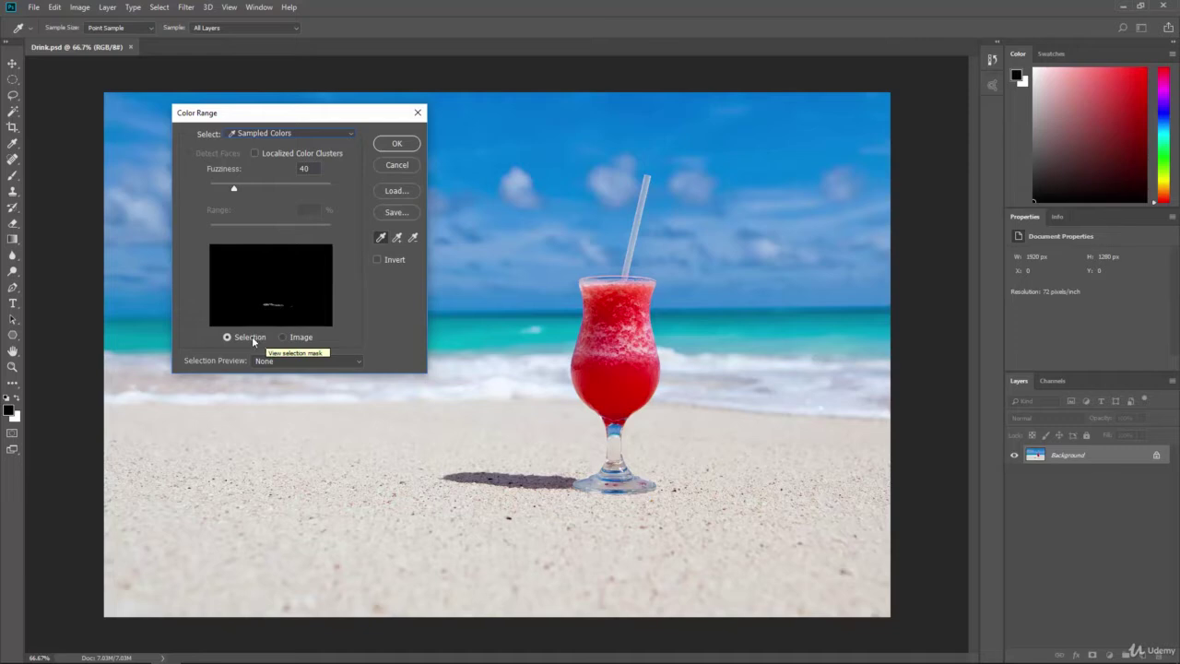
Compare the Image and Selection thumbnails, and preview the selection on the canvas as Grayscale, Black Matte, White Matte and Quick Mask.
left_click(285, 337)
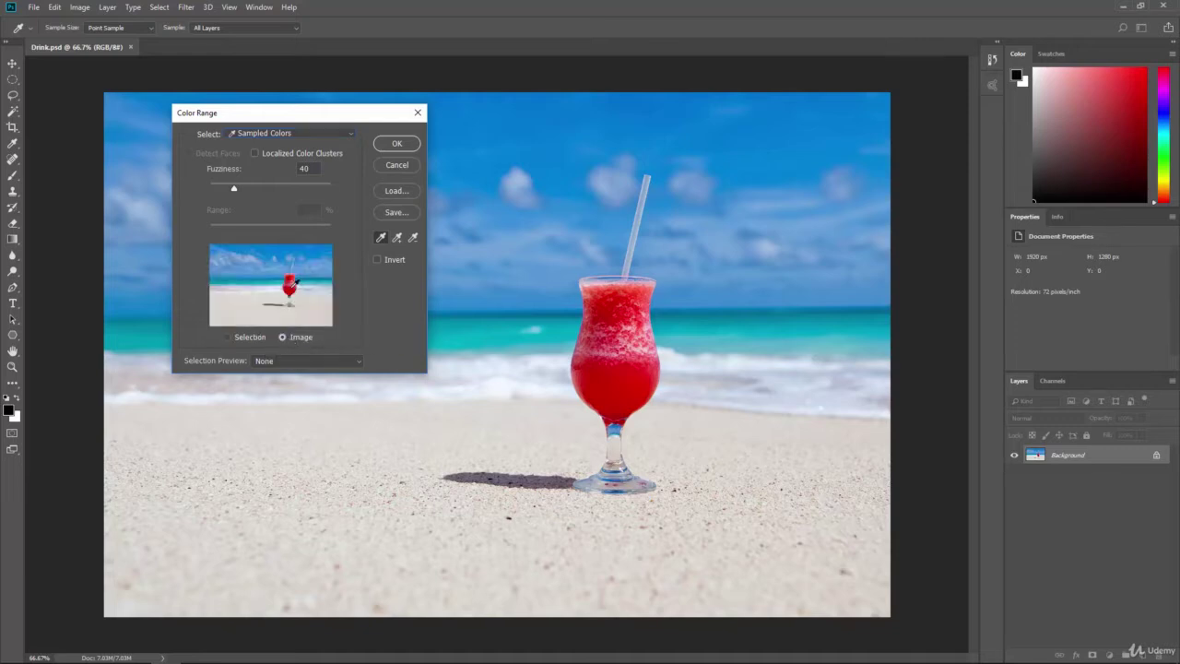
left_click(258, 341)
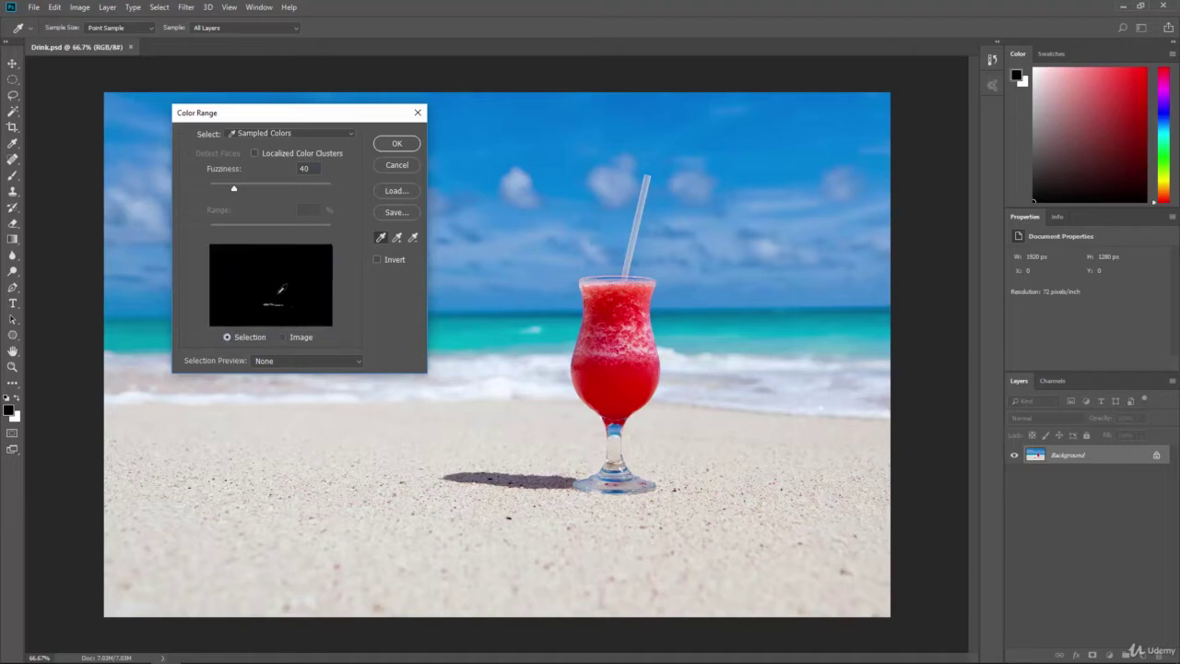
left_click(279, 362)
left_click(288, 386)
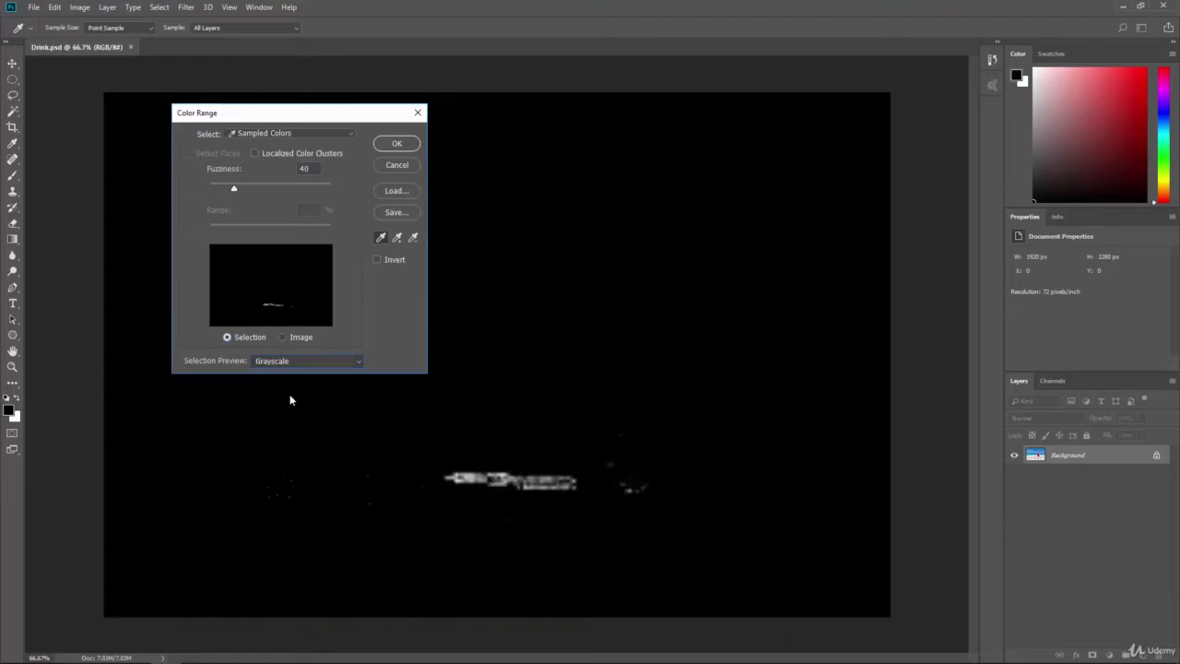
left_click(317, 362)
left_click(313, 403)
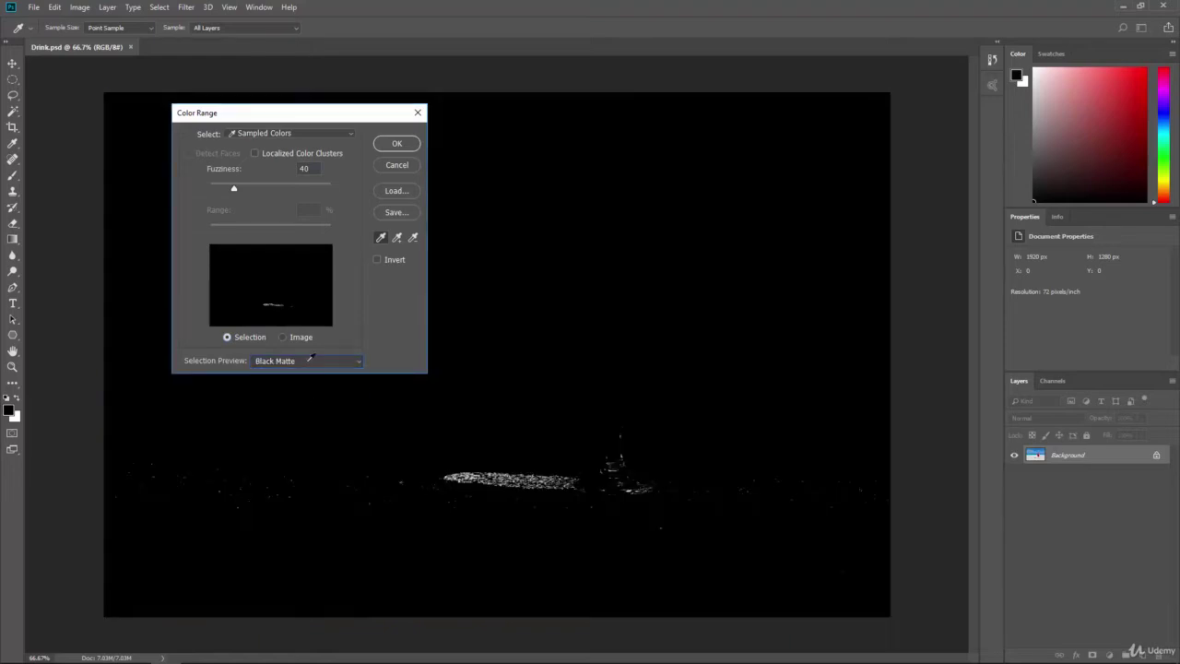
left_click(306, 363)
left_click(305, 414)
left_click(295, 366)
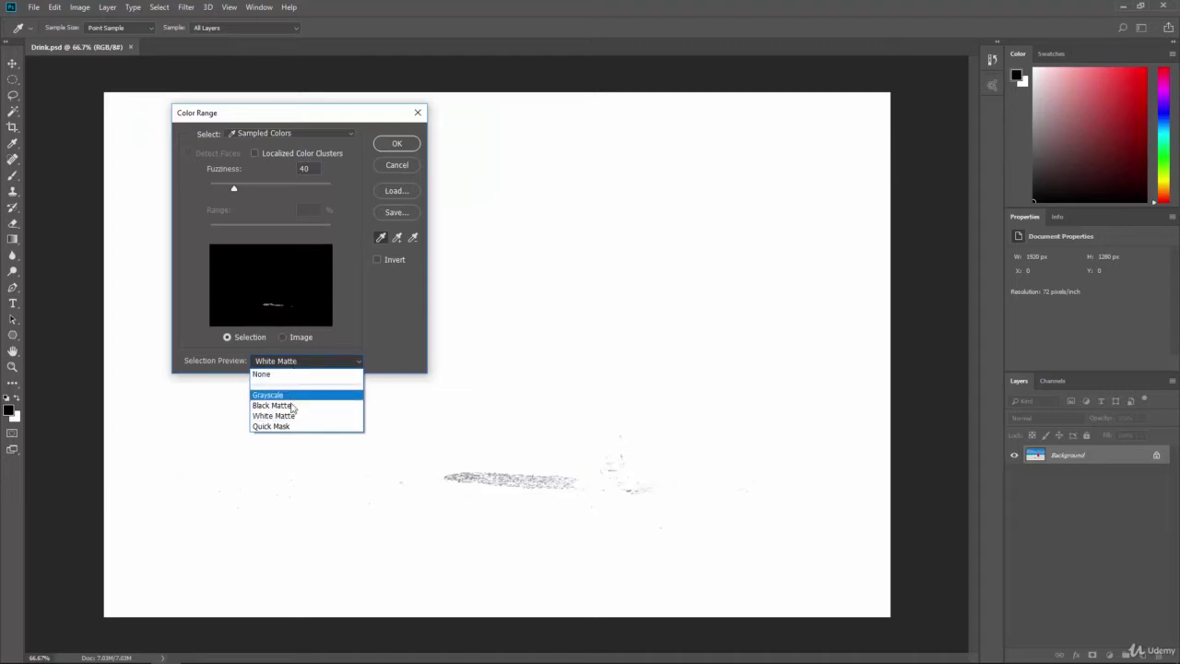
left_click(307, 424)
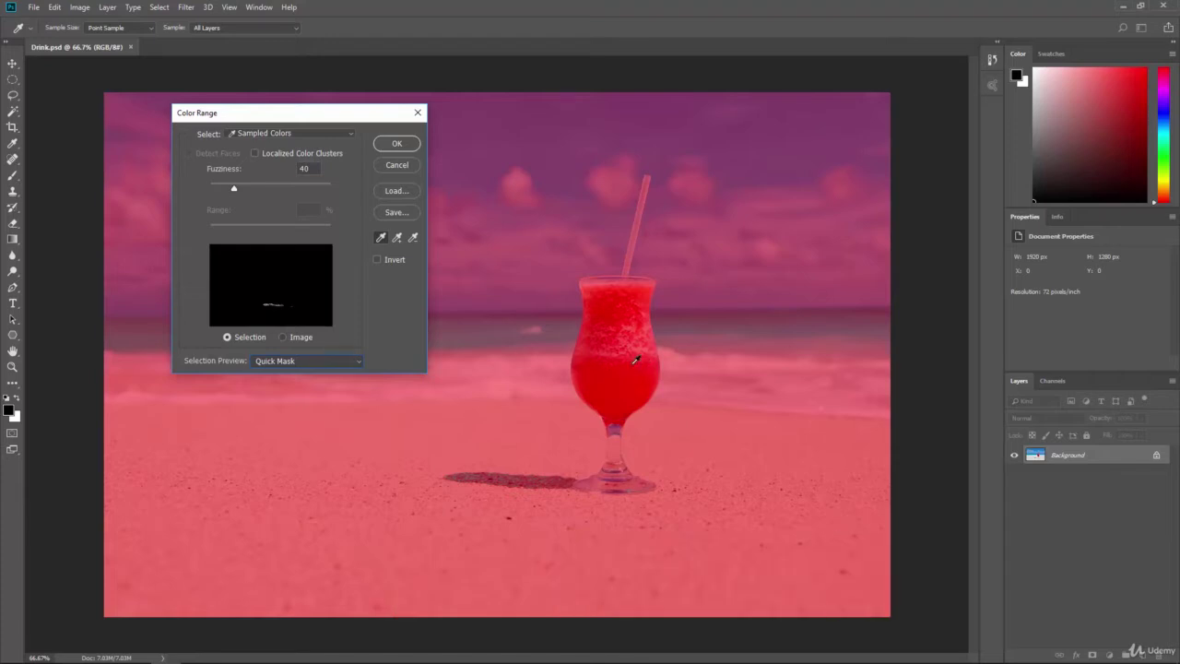
Preview the selection in White Matte once more and return the Selection Preview to None.
left_click(361, 369)
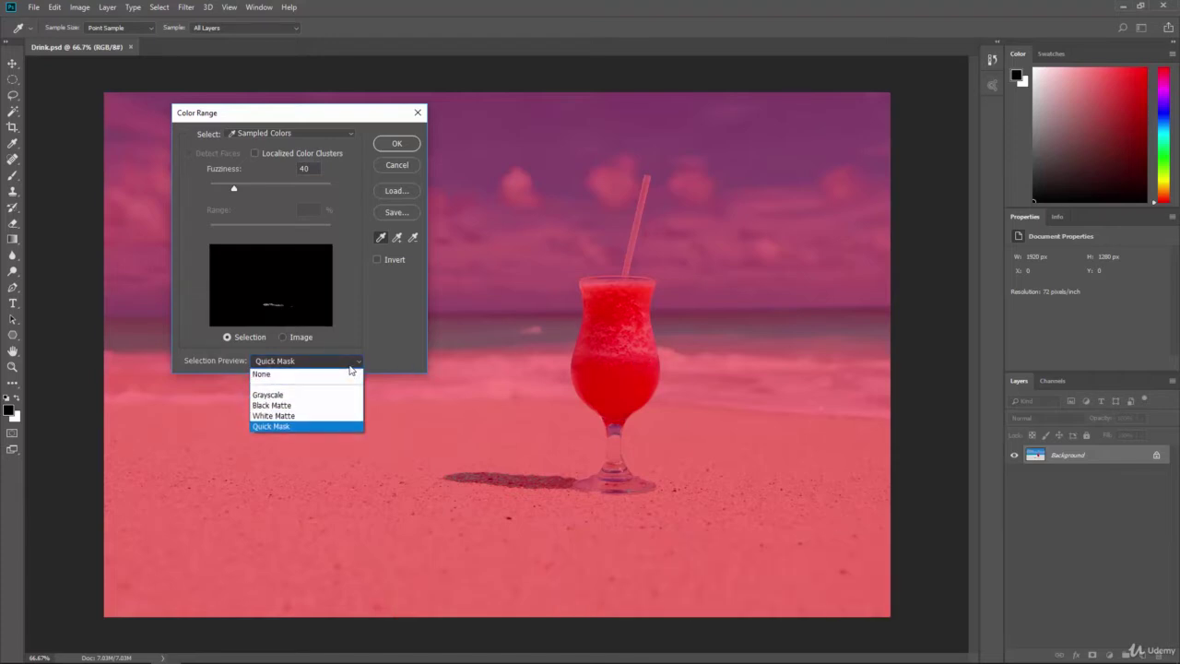
left_click(302, 414)
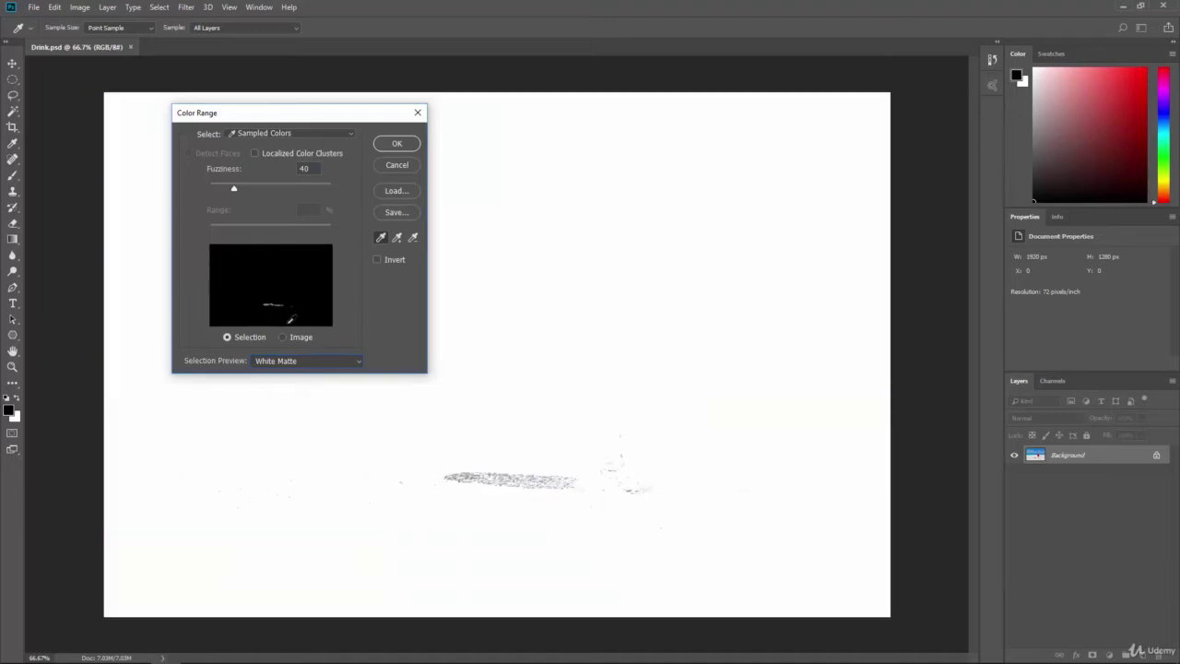
left_click(290, 365)
left_click(293, 375)
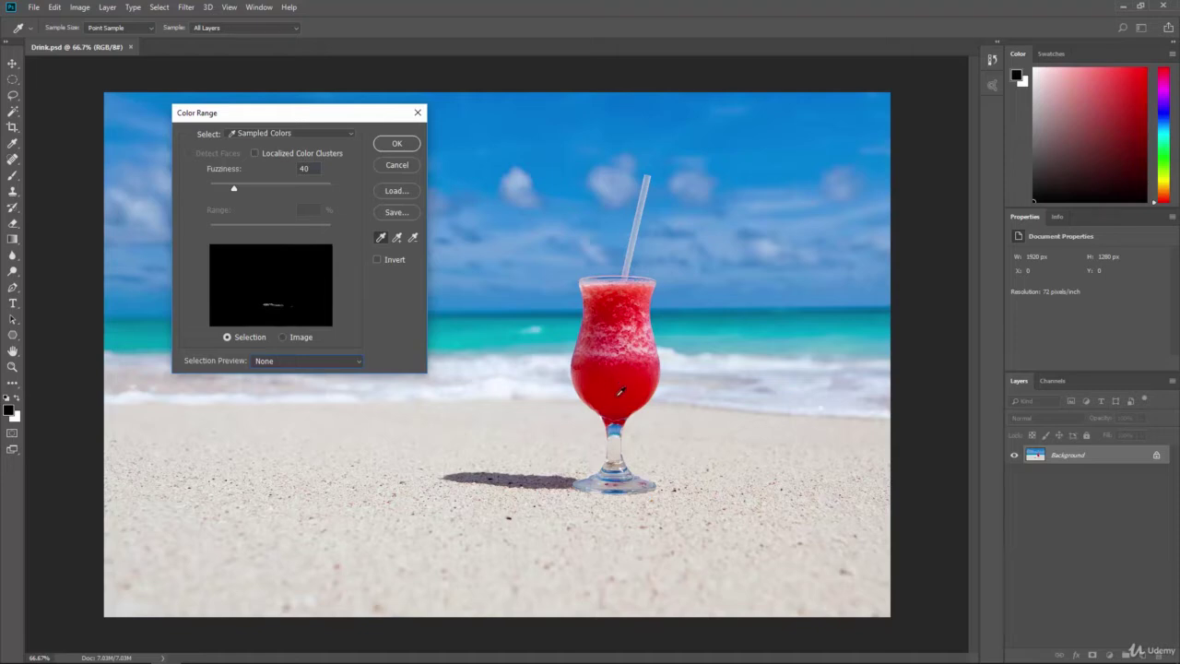
Compare a sample of the drink's red with the Reds and Cyans presets, ending back on Sampled Colors.
left_click(620, 391)
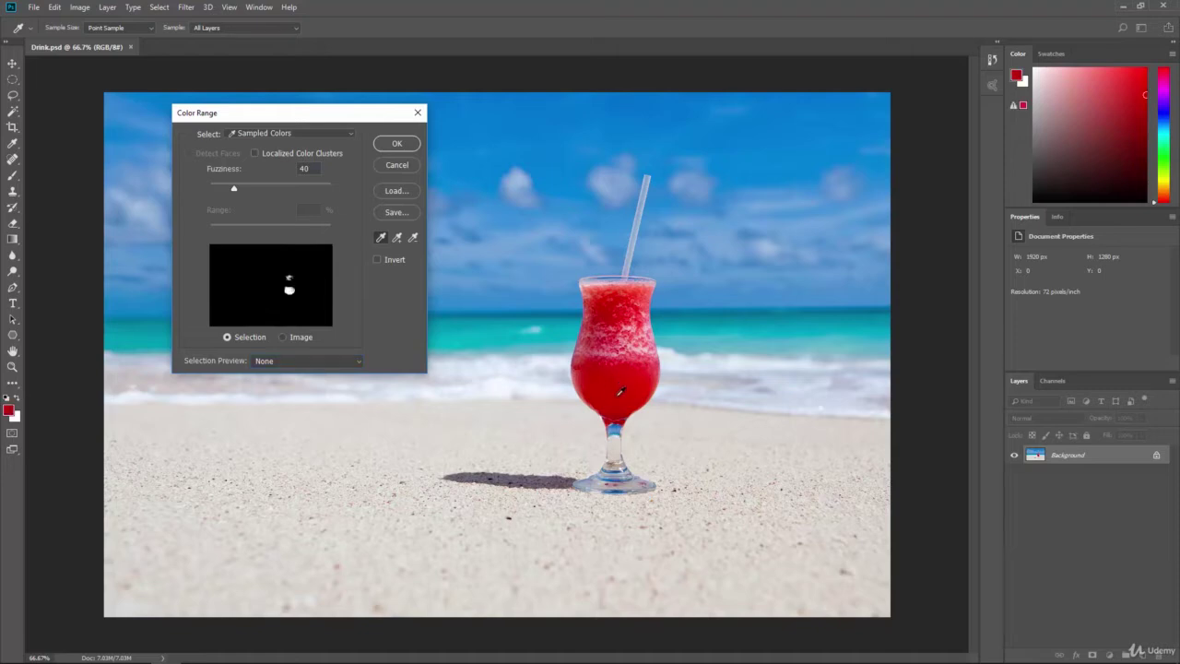
left_click(282, 132)
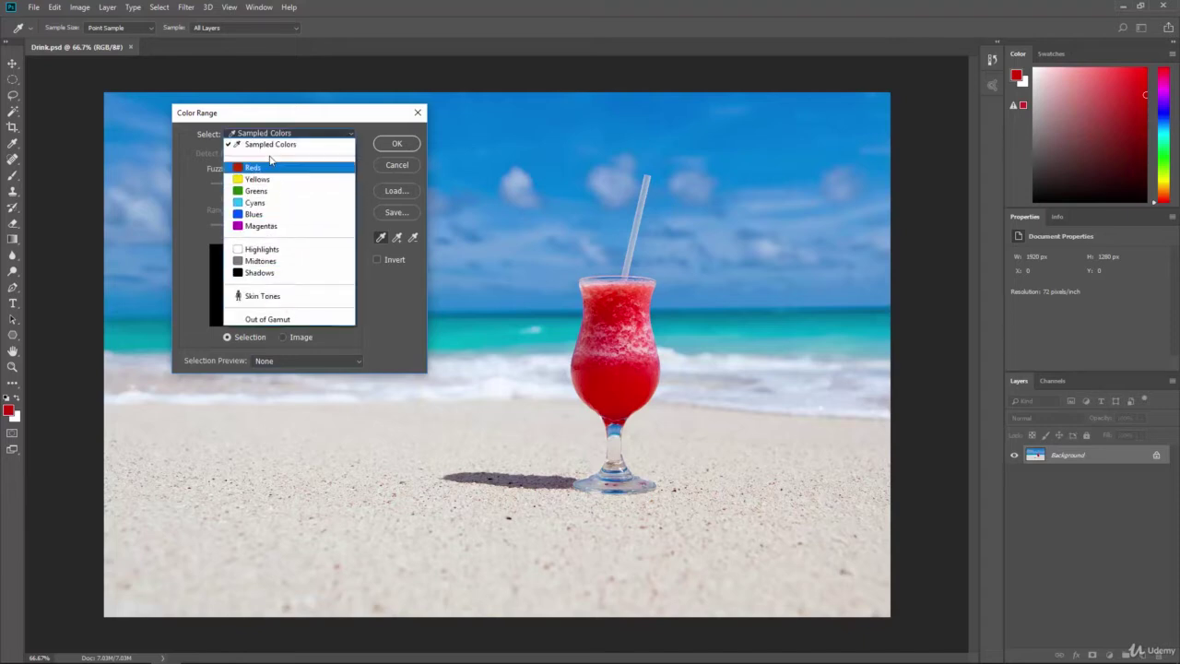
left_click(270, 165)
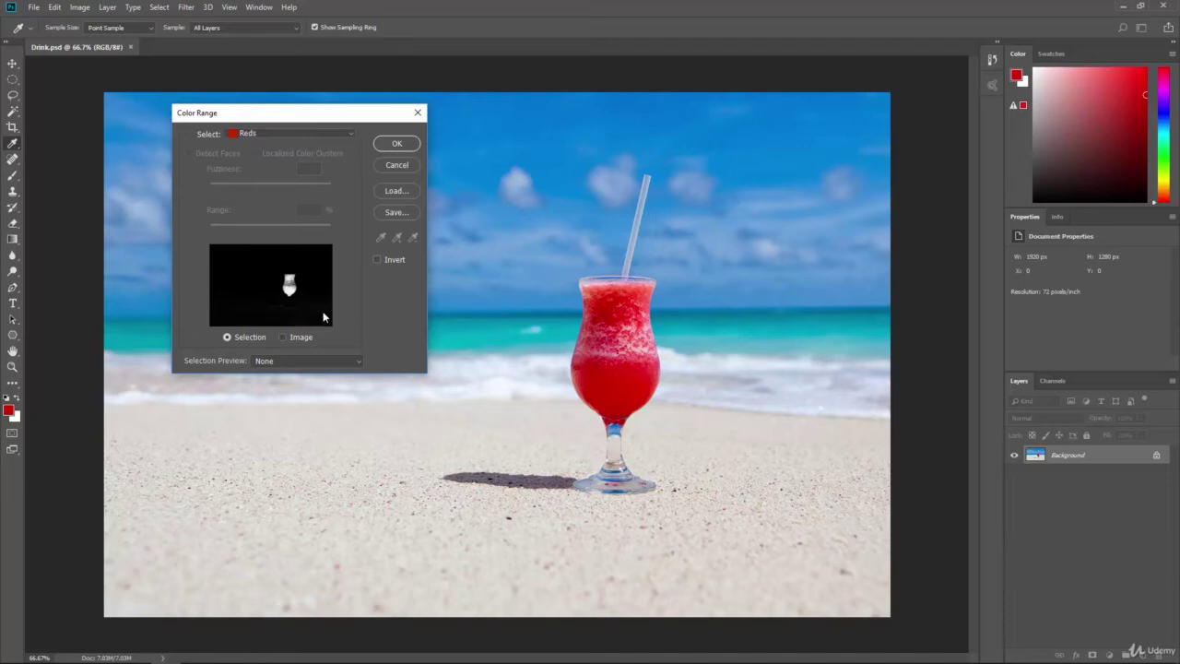
left_click(255, 134)
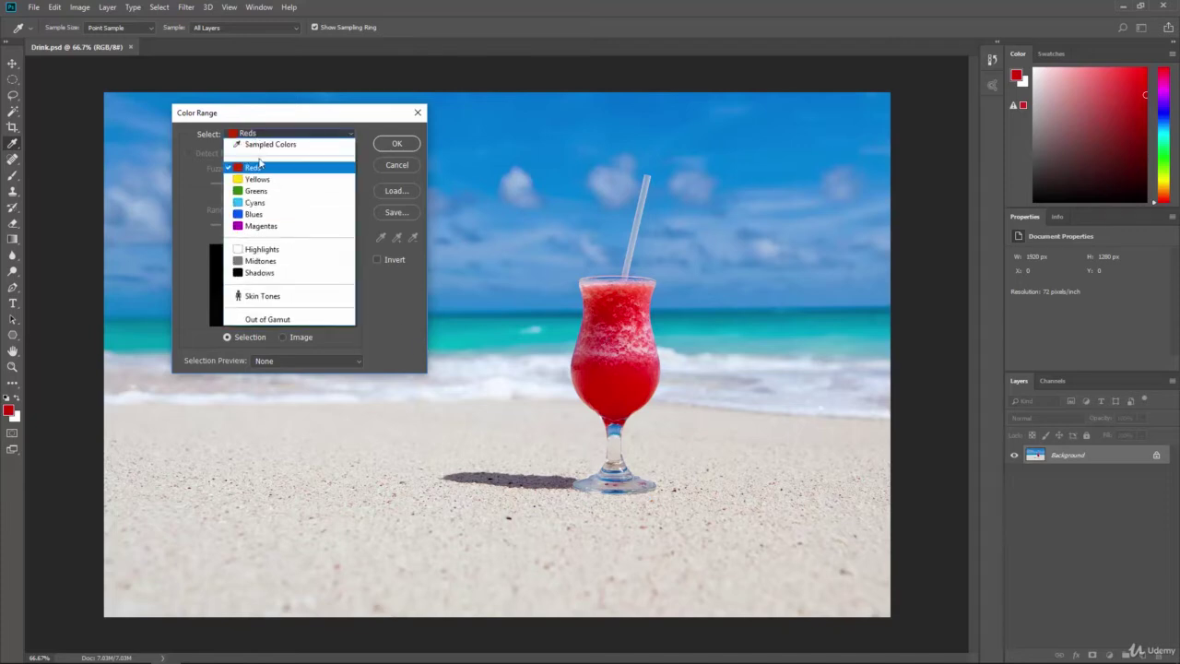
left_click(264, 203)
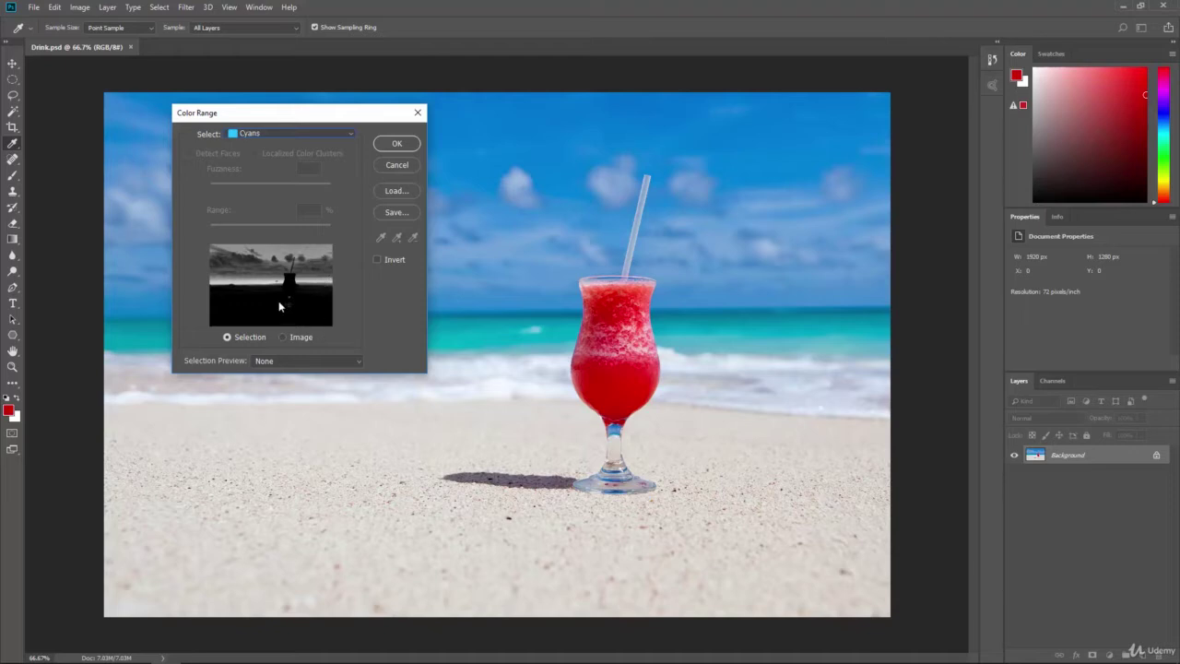
left_click(263, 133)
left_click(252, 215)
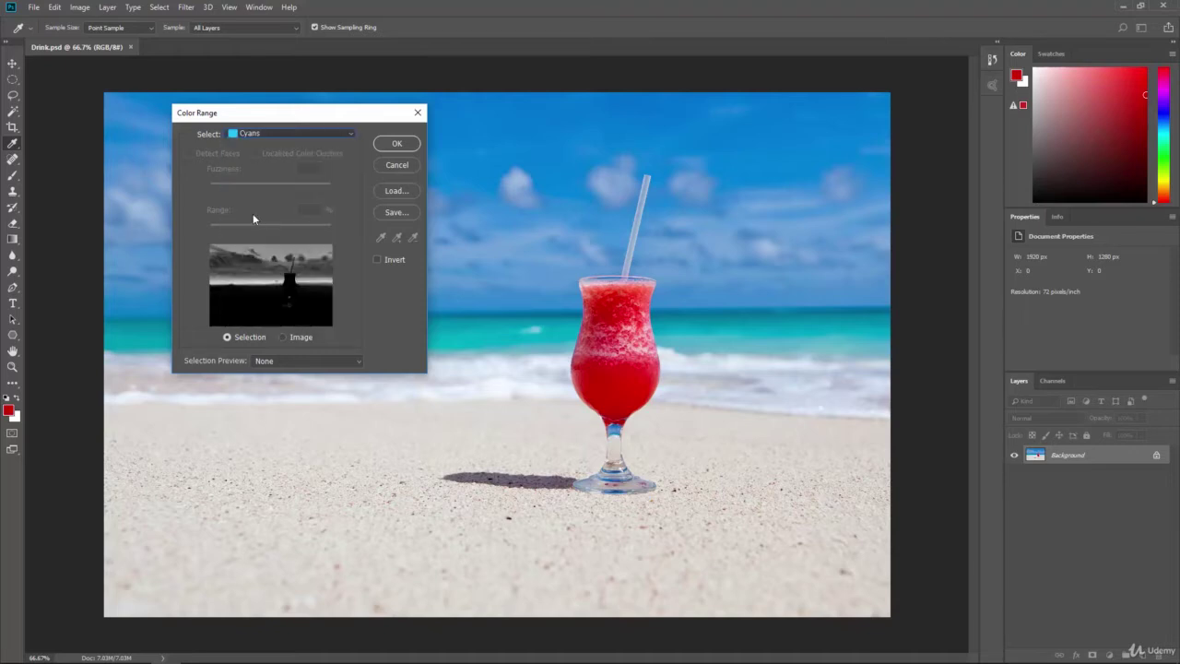
left_click(286, 135)
left_click(287, 145)
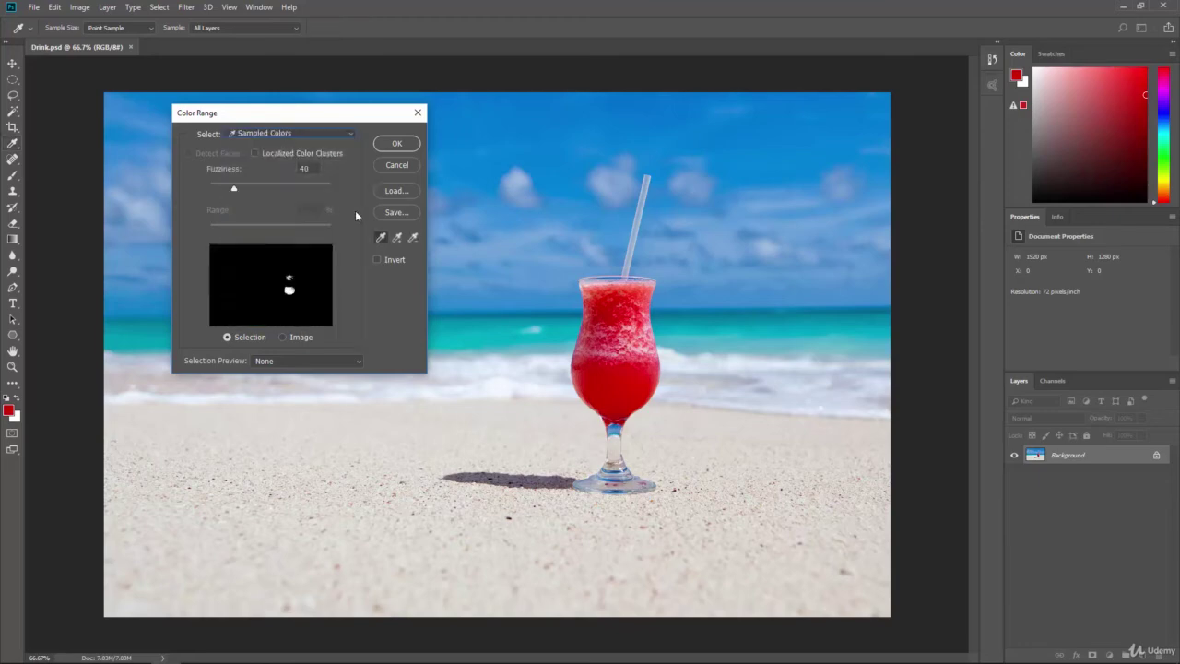
Sample the blue sky, the turquoise sea and the sand in turn to compare their color selections.
left_click(519, 111)
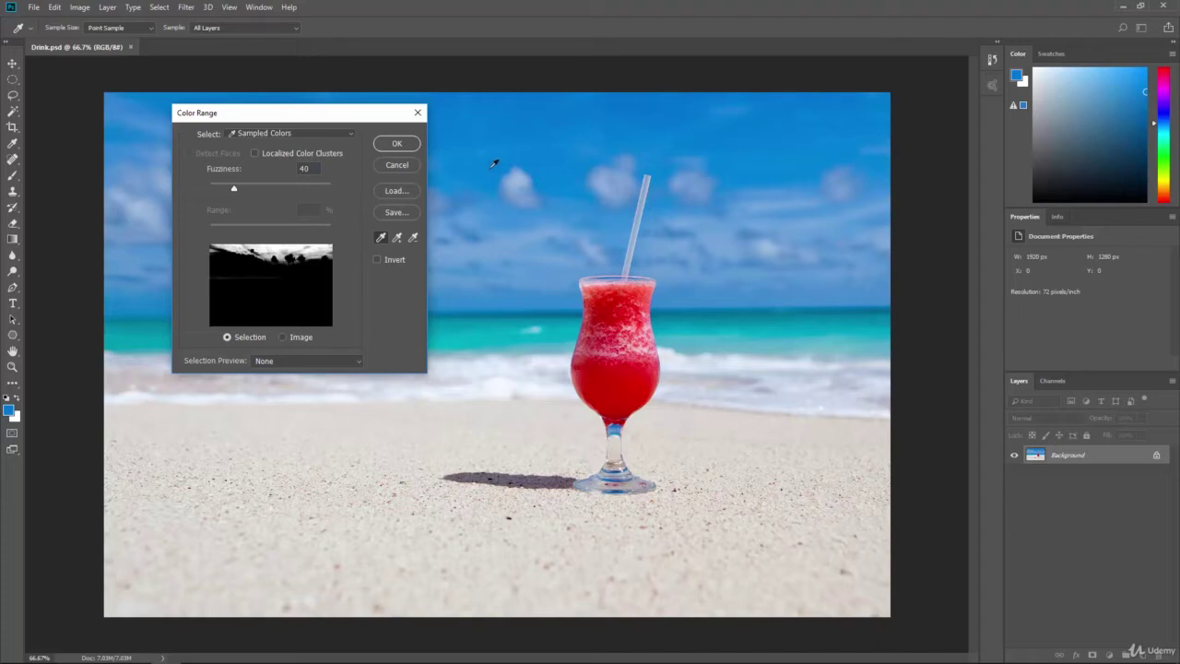
left_click(505, 338)
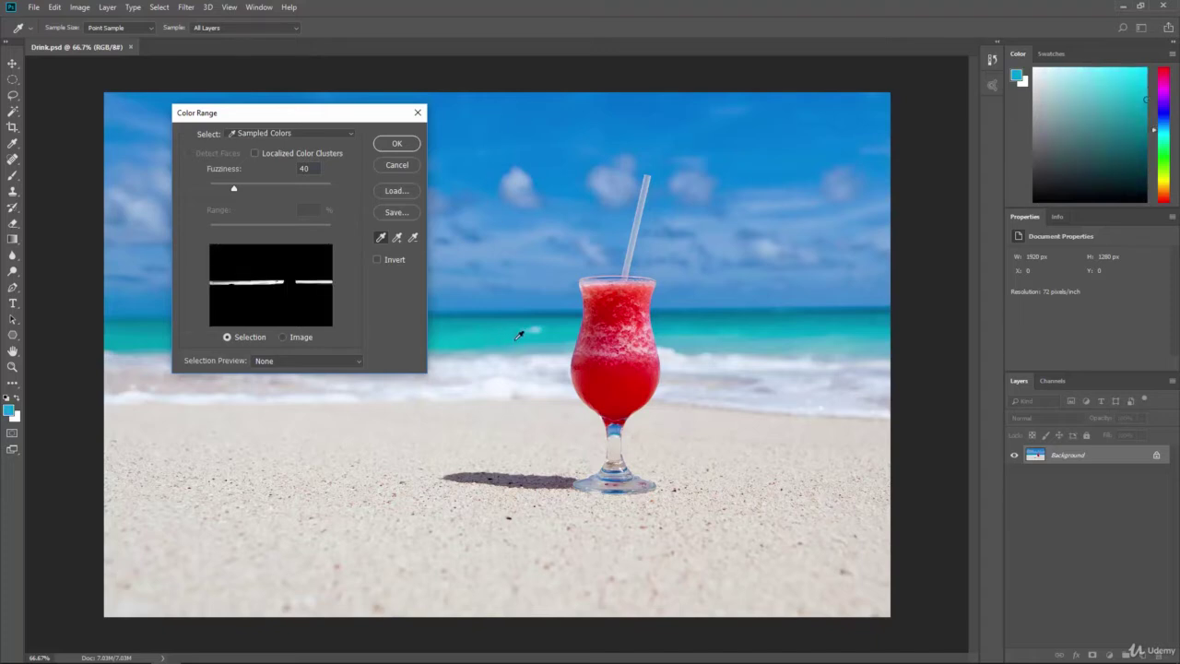
left_click(467, 437)
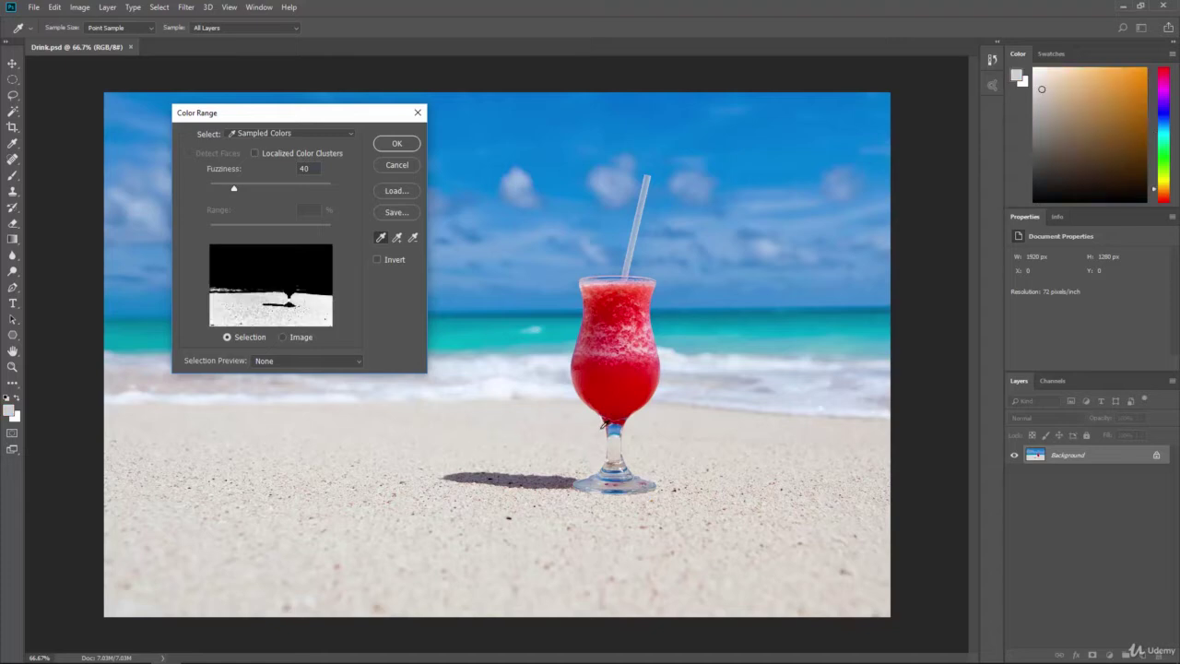
Sample the red at the bottom of the drink and add its lighter pink and red tones to the selection.
left_click(614, 388)
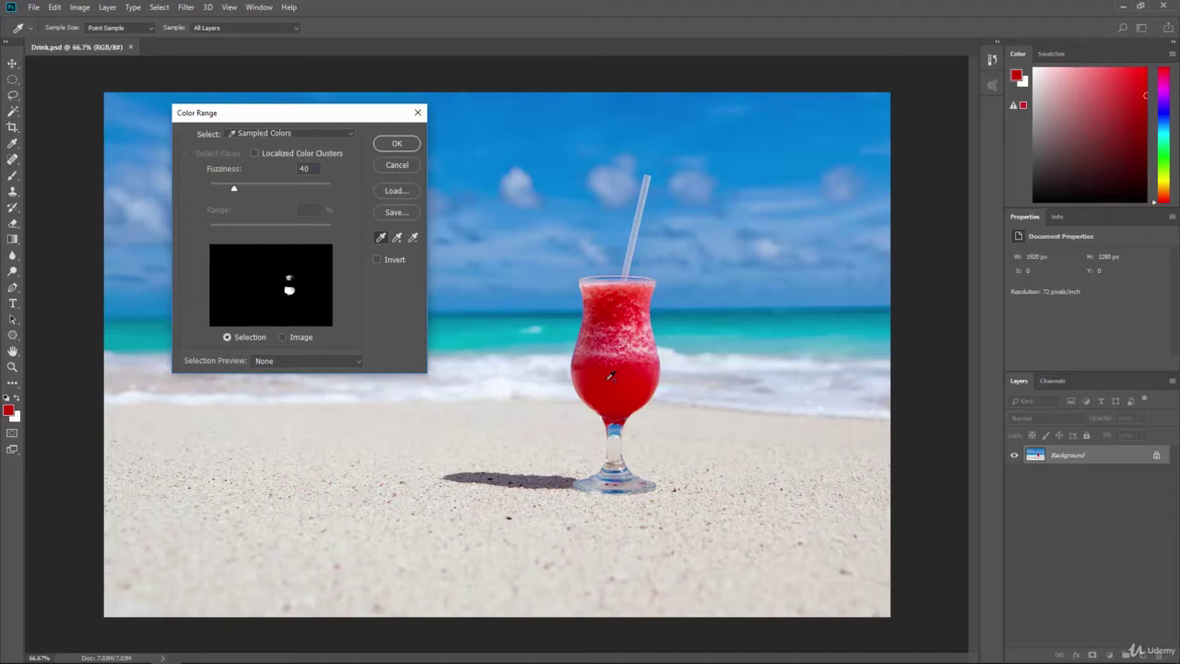
left_click(618, 360, "shift")
left_click(635, 355, "shift")
left_click(642, 318, "shift")
left_click(652, 341, "shift")
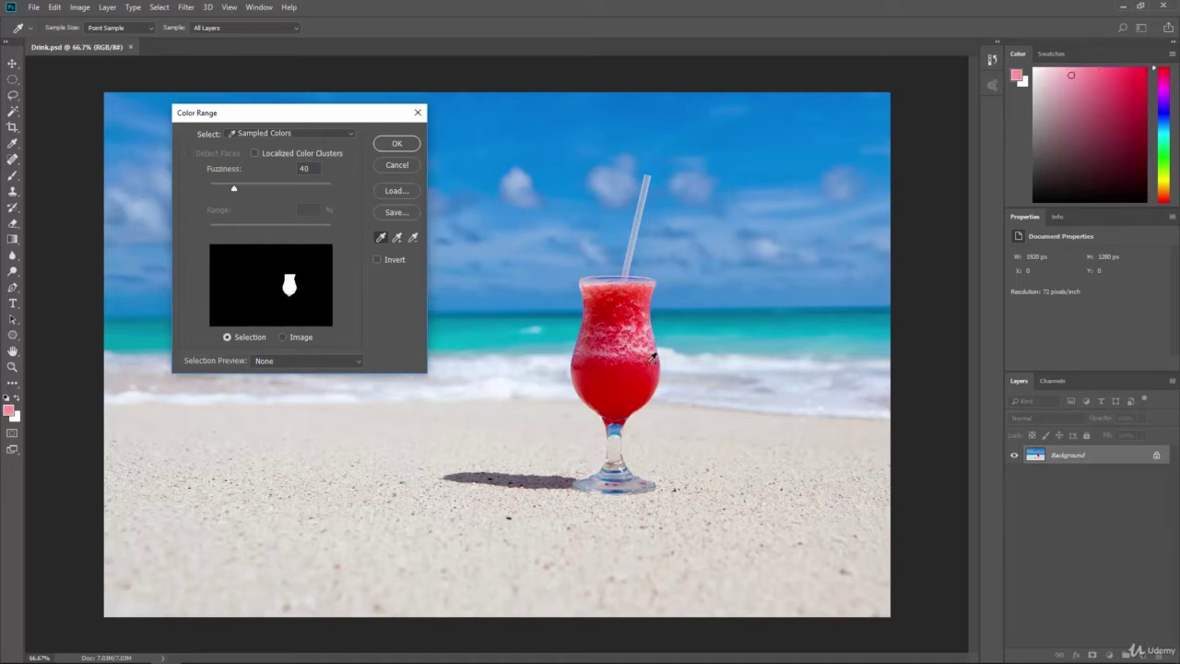
left_click(652, 358, "shift")
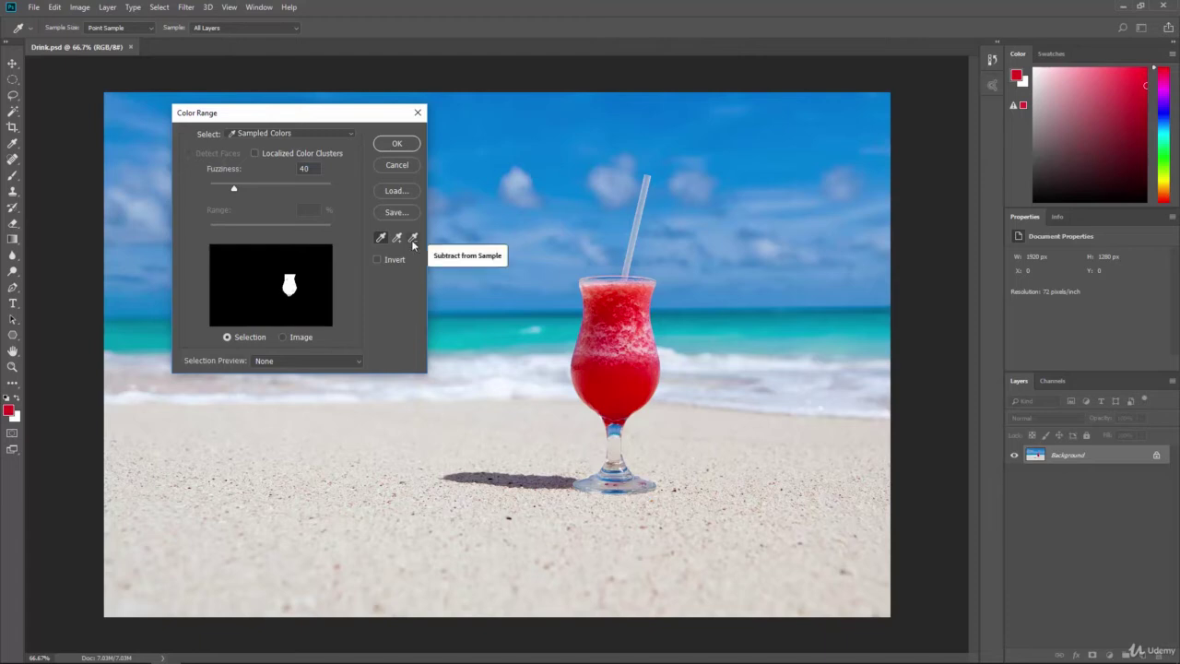
Subtract several pink and red tones in the middle of the drink from the sampled color range.
left_click(413, 239)
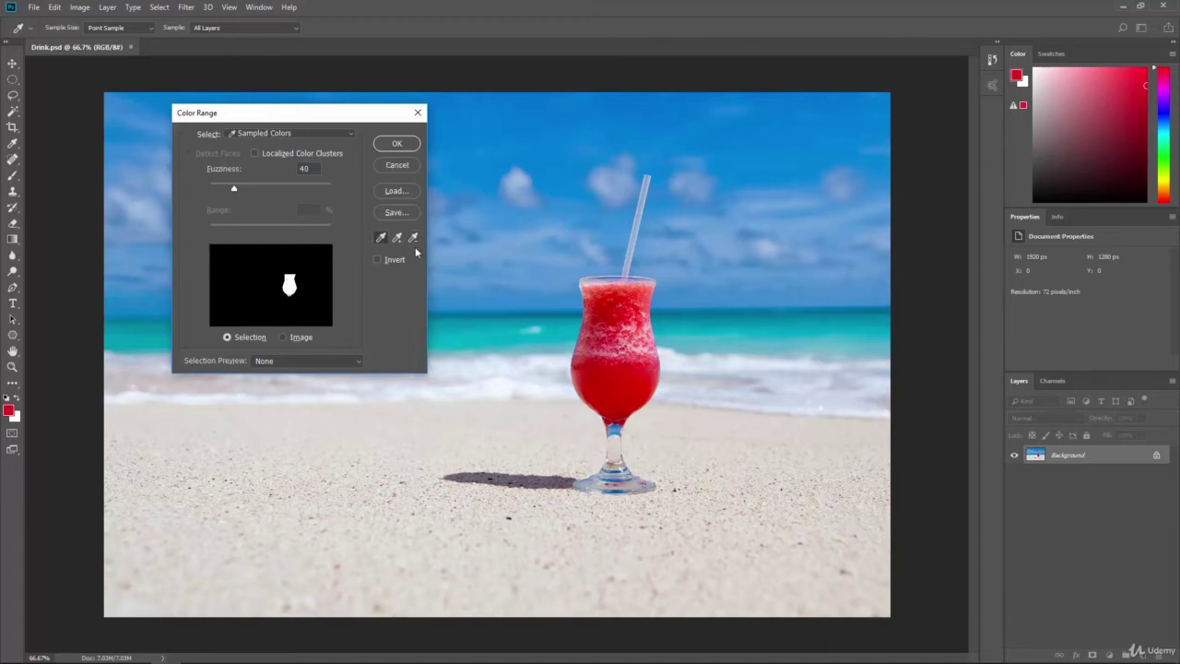
key("alt")
left_click(623, 337, "alt")
left_click(627, 339, "alt")
left_click(633, 345, "alt")
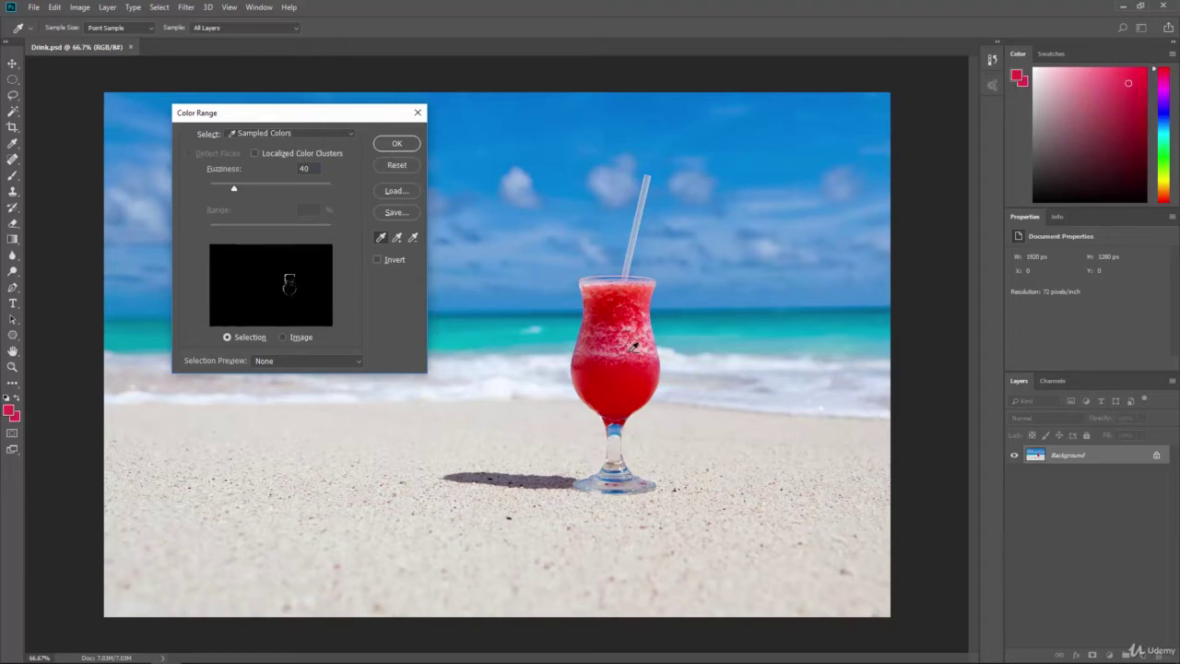
Subtract the remaining pink tones on the drink's right side from the range, and take a fresh sample of the red in its lower part.
left_click(643, 345, "alt")
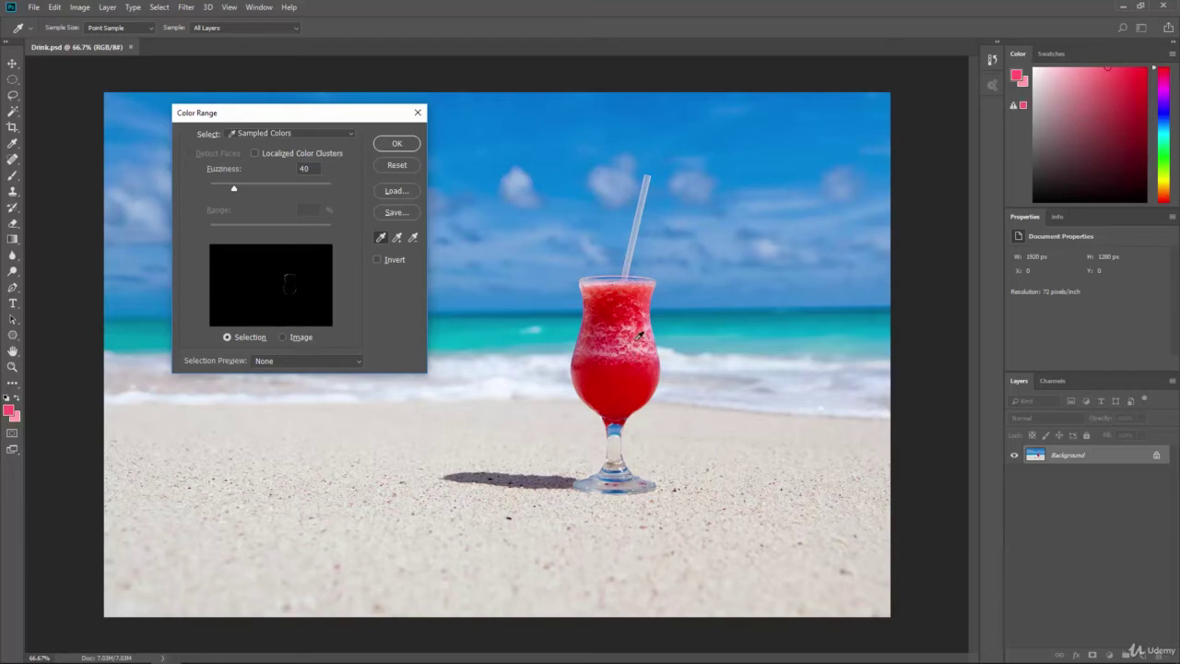
left_click(652, 339, "alt")
left_click(630, 348, "alt")
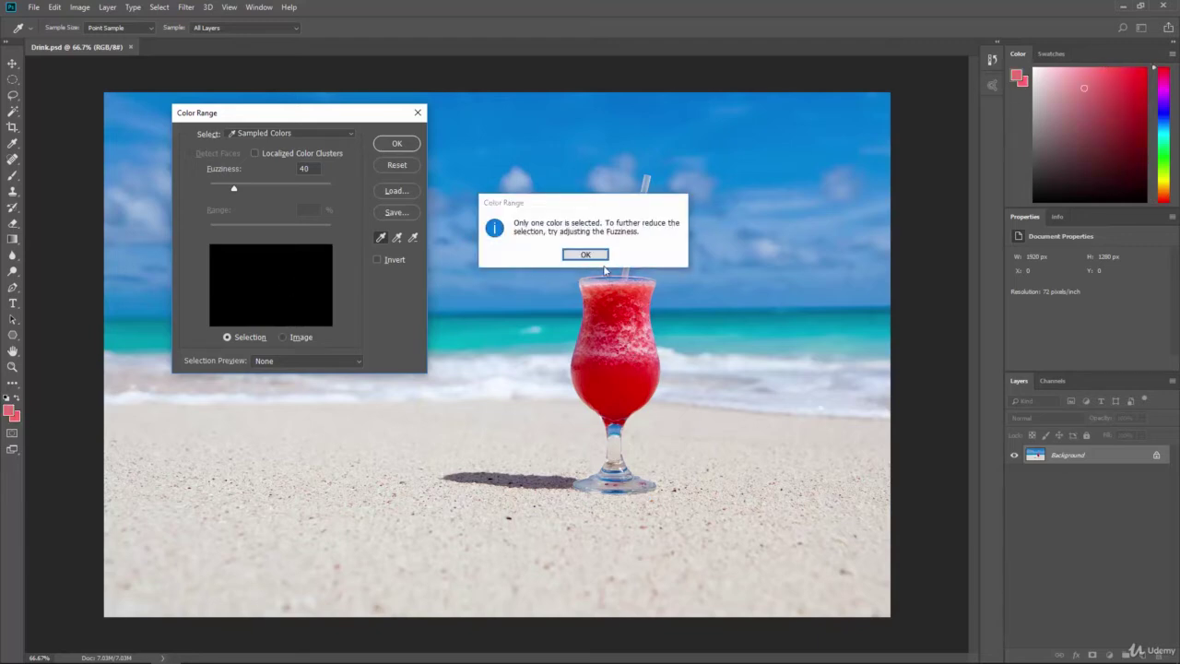
left_click(590, 256)
left_click(613, 380)
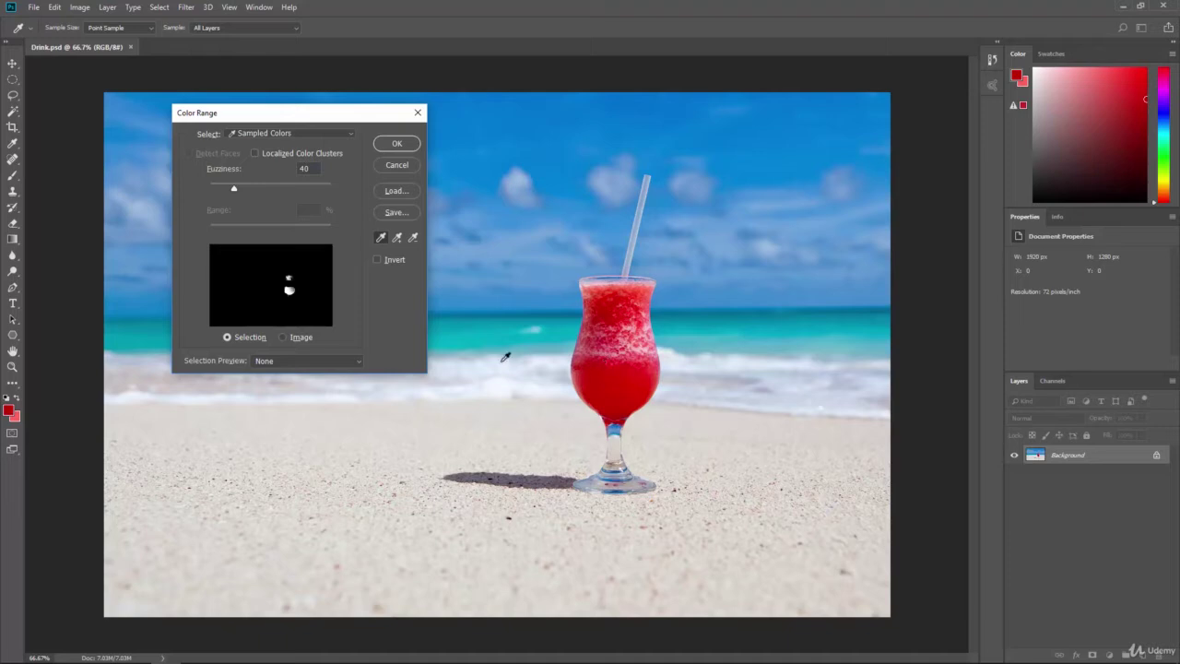
Choose the Reds color preset and compare the Image and Selection views of the thumbnail, ending on Selection.
left_click(297, 132)
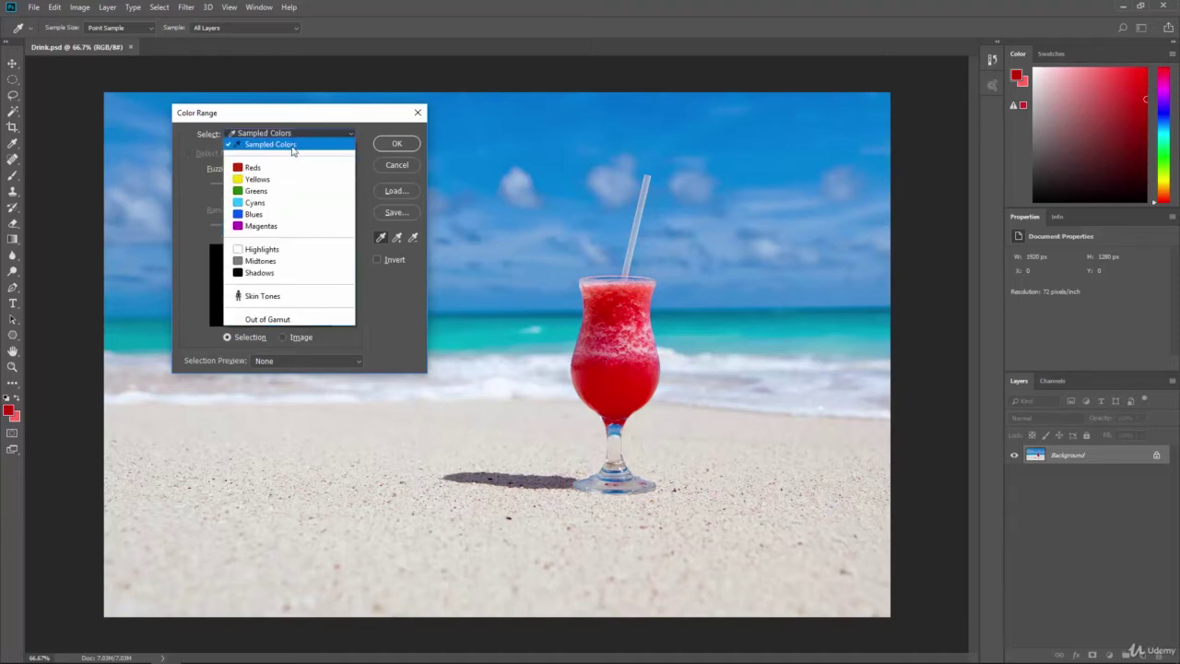
left_click(292, 163)
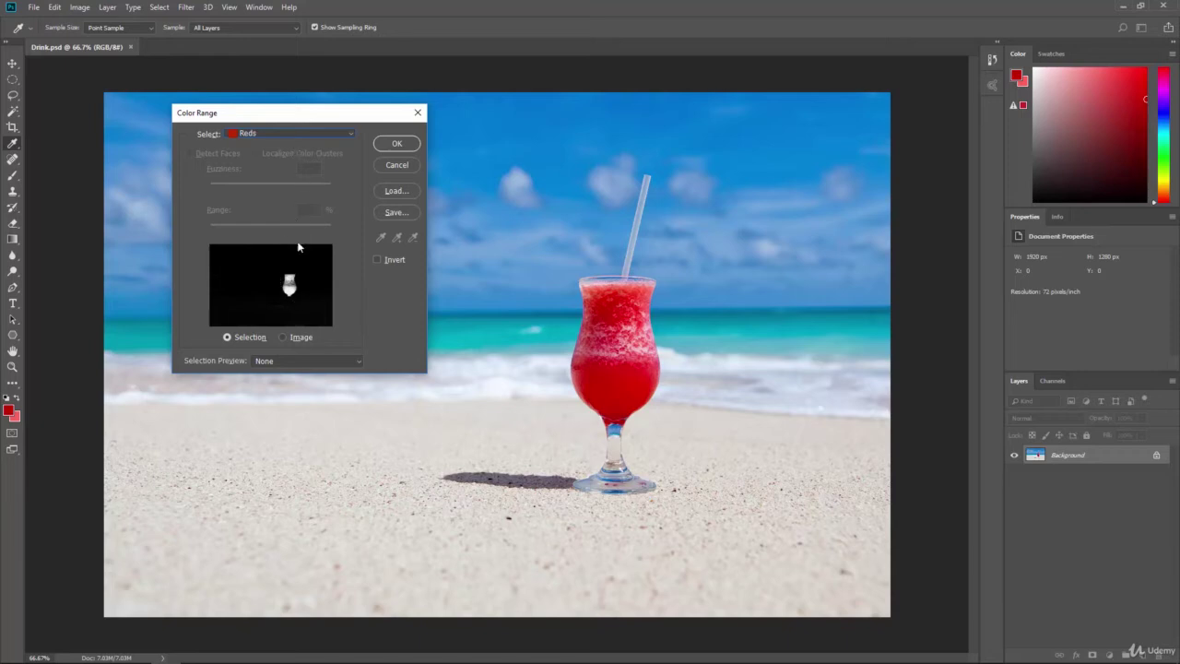
left_click(281, 335)
left_click(246, 340)
Compare the Grayscale, Black Matte, White Matte and Quick Mask previews of the Reds selection on the photo.
left_click(273, 362)
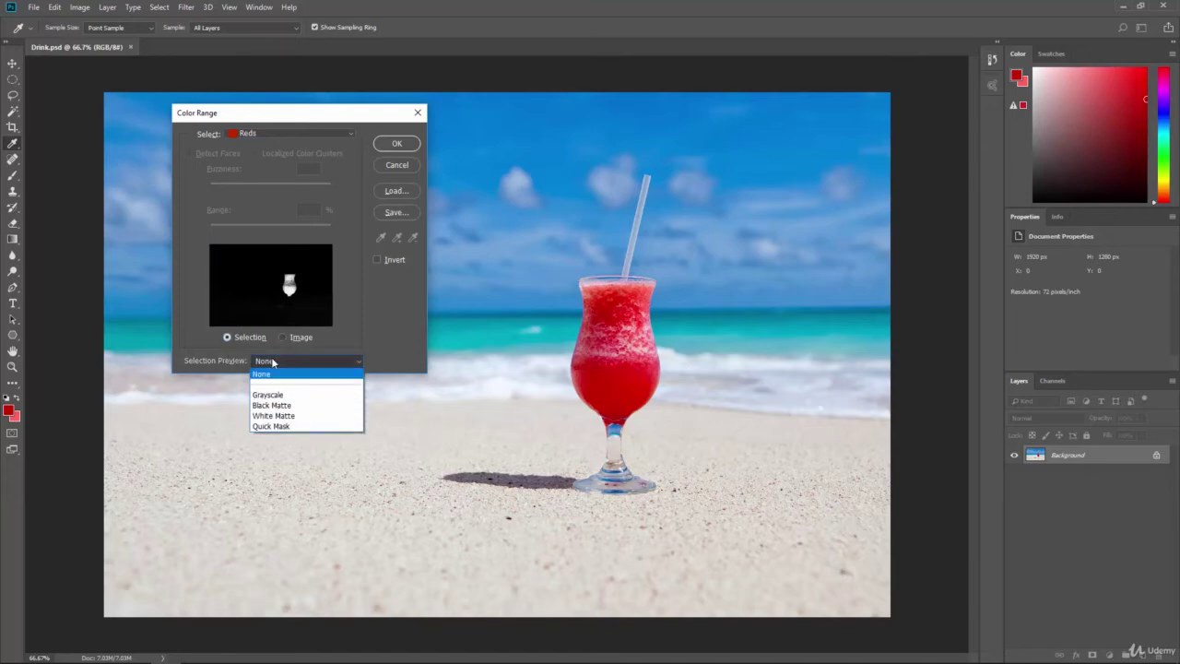
left_click(309, 393)
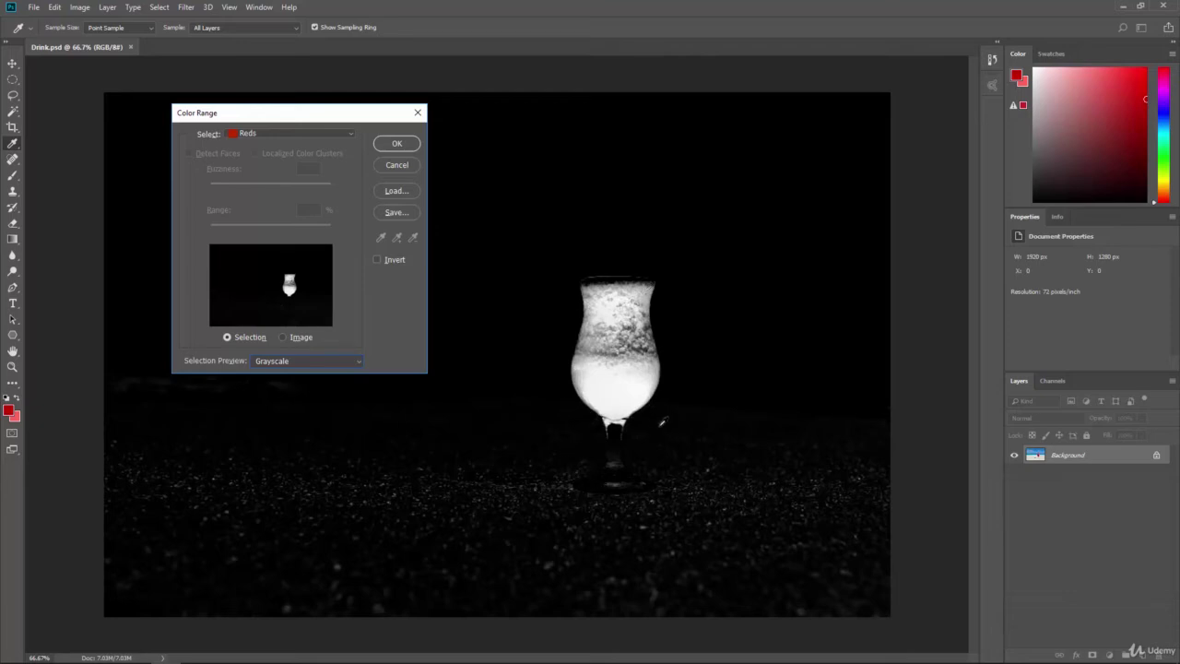
left_click(308, 360)
left_click(316, 399)
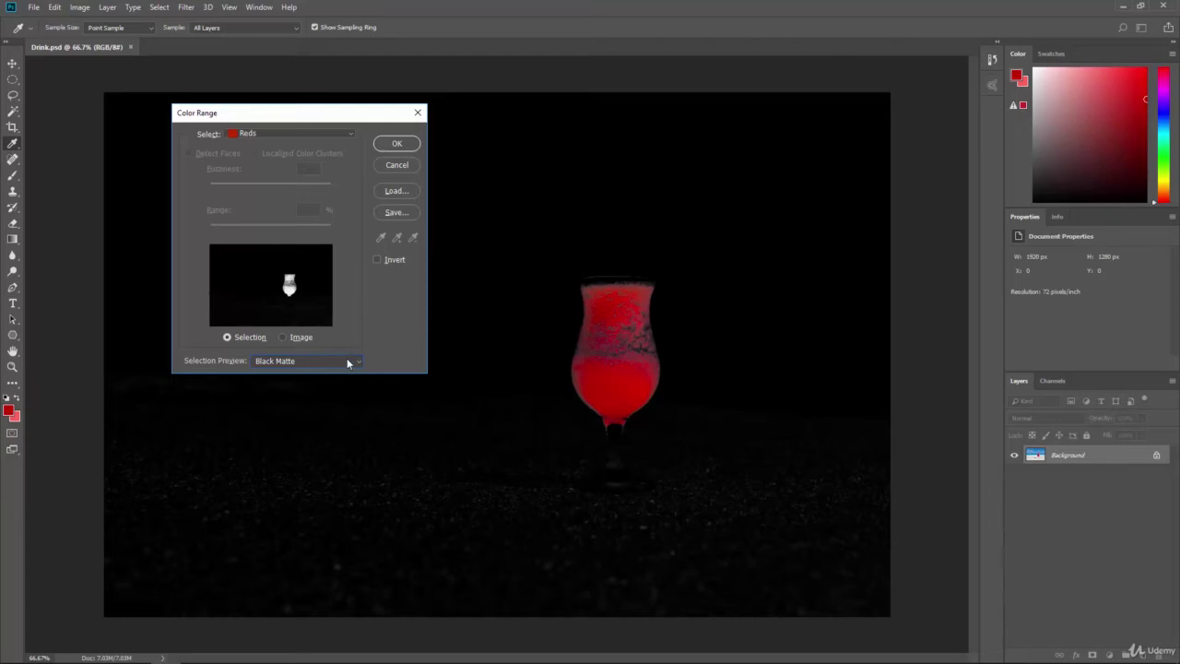
left_click(347, 360)
left_click(324, 402)
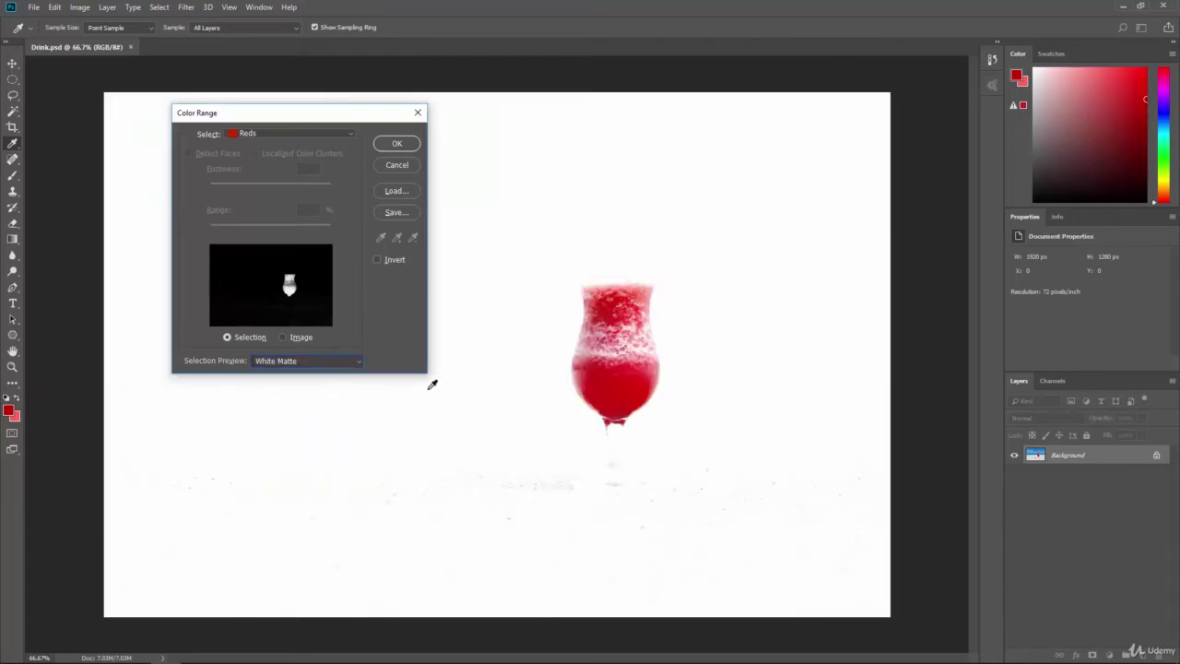
left_click(338, 364)
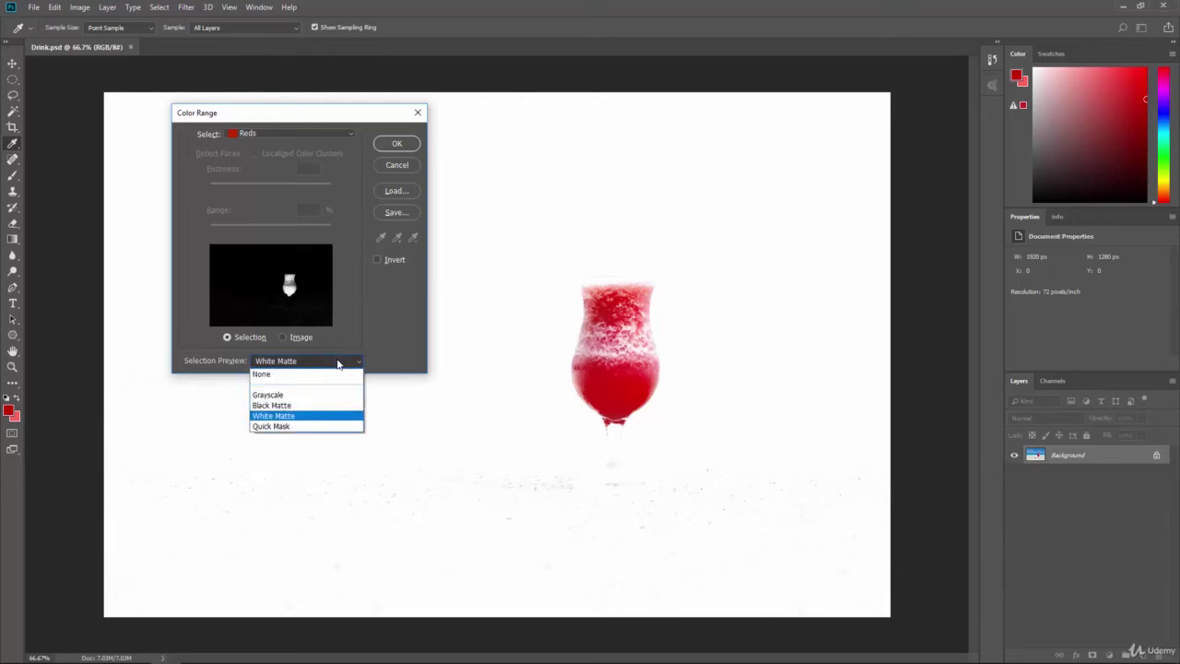
left_click(323, 426)
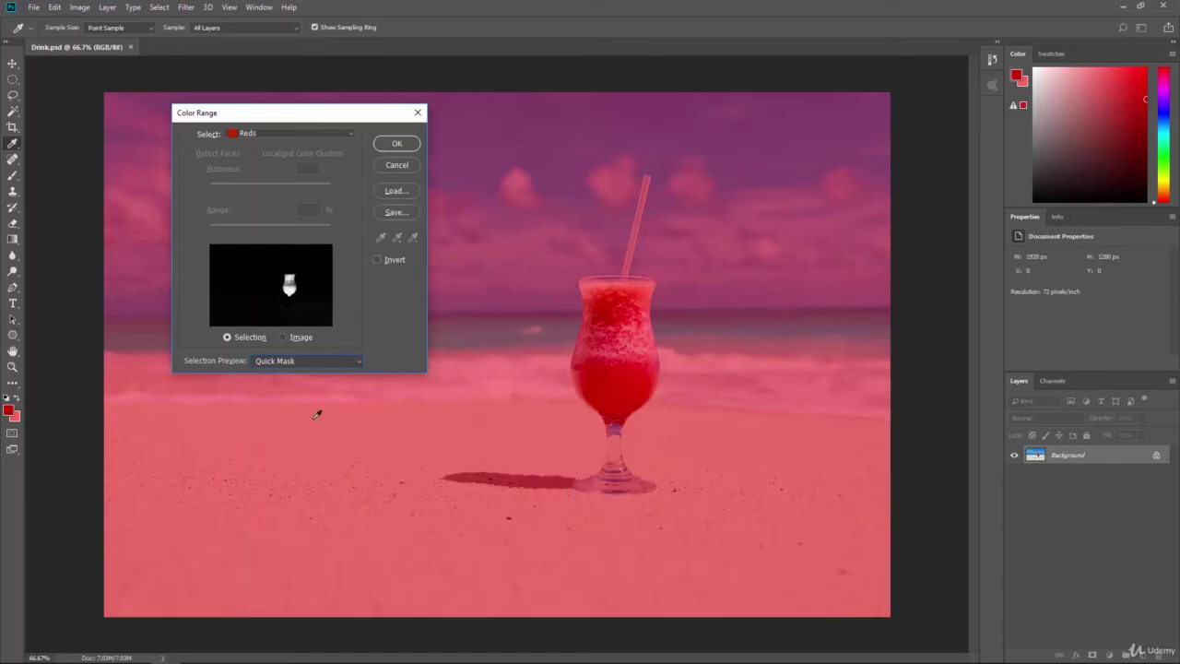
Switch the selection preview back through White Matte and Black Matte to Grayscale, and apply the Reds selection.
left_click(305, 362)
left_click(289, 417)
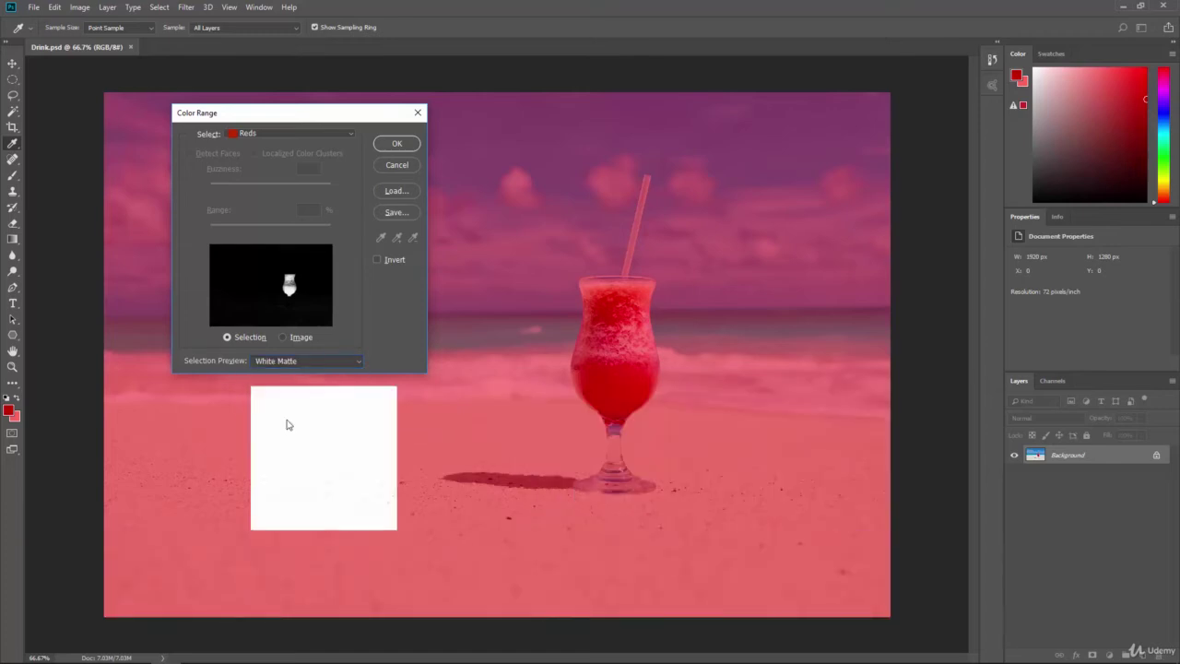
left_click(318, 363)
left_click(305, 403)
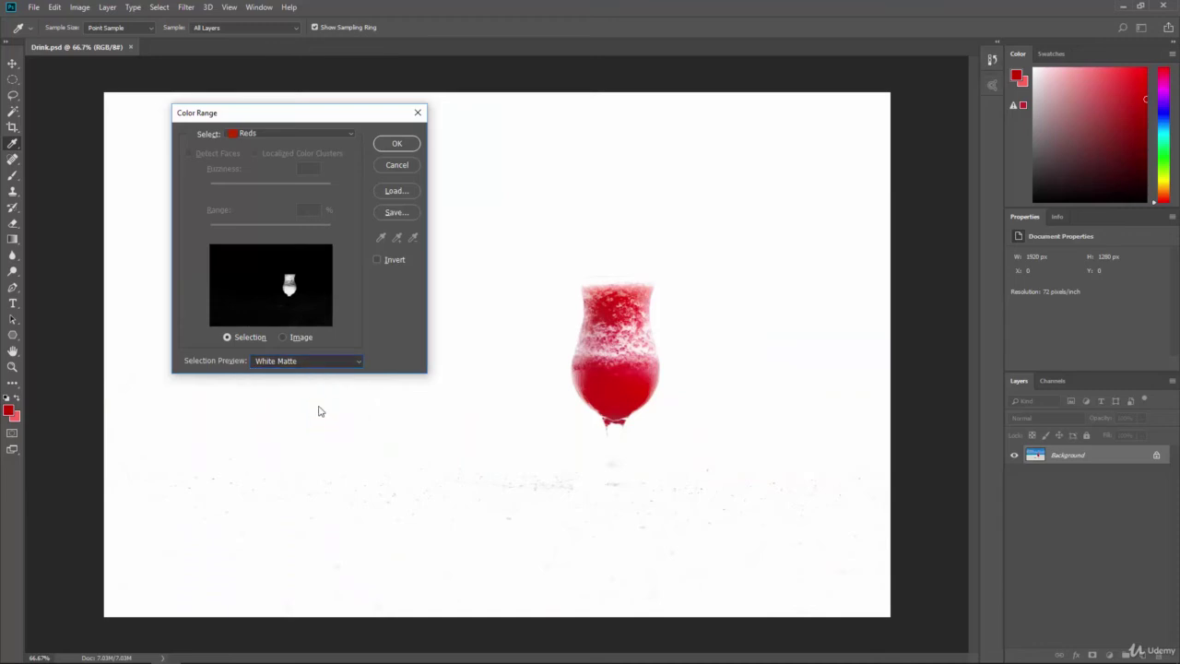
left_click(338, 363)
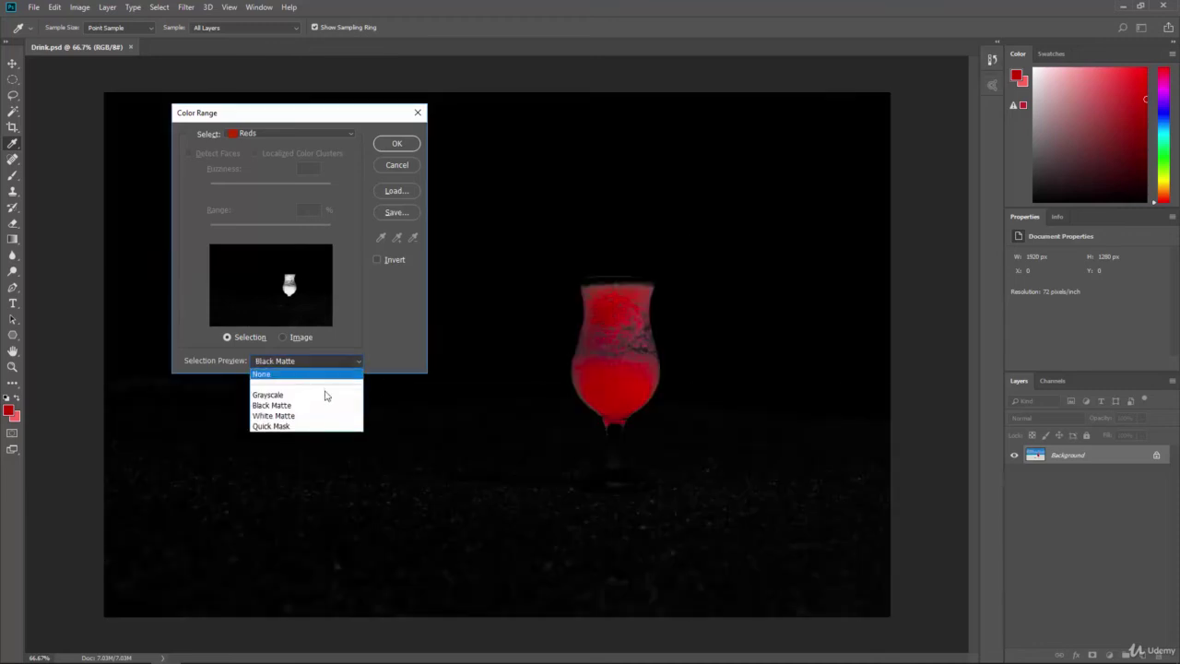
left_click(327, 390)
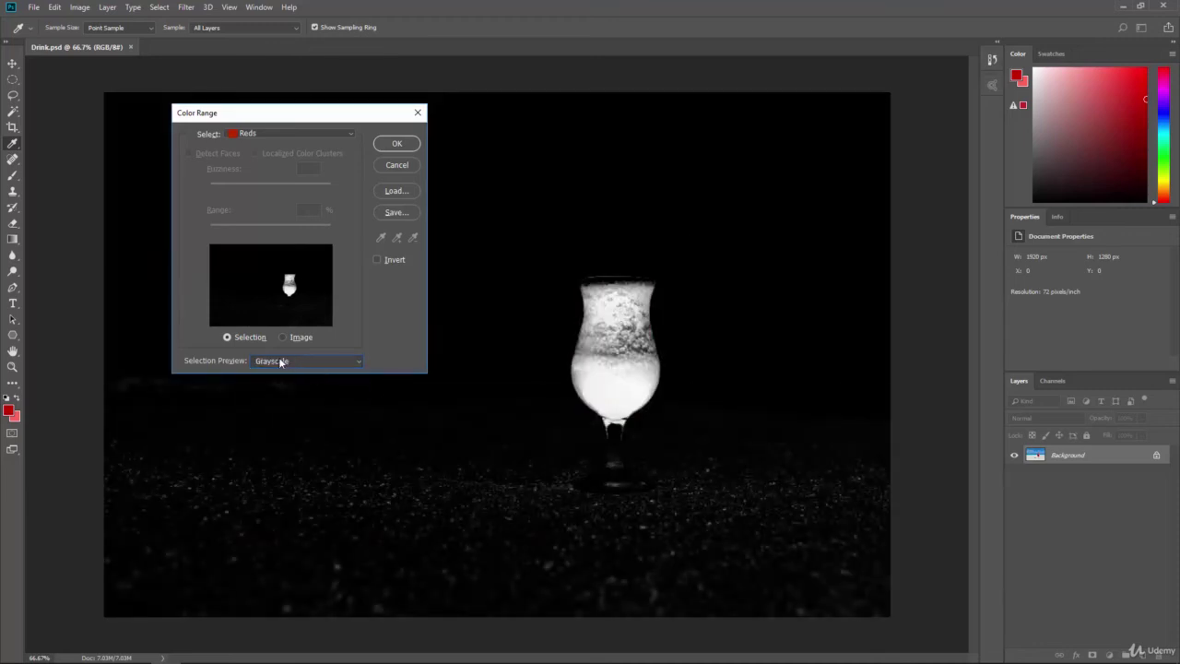
left_click(396, 145)
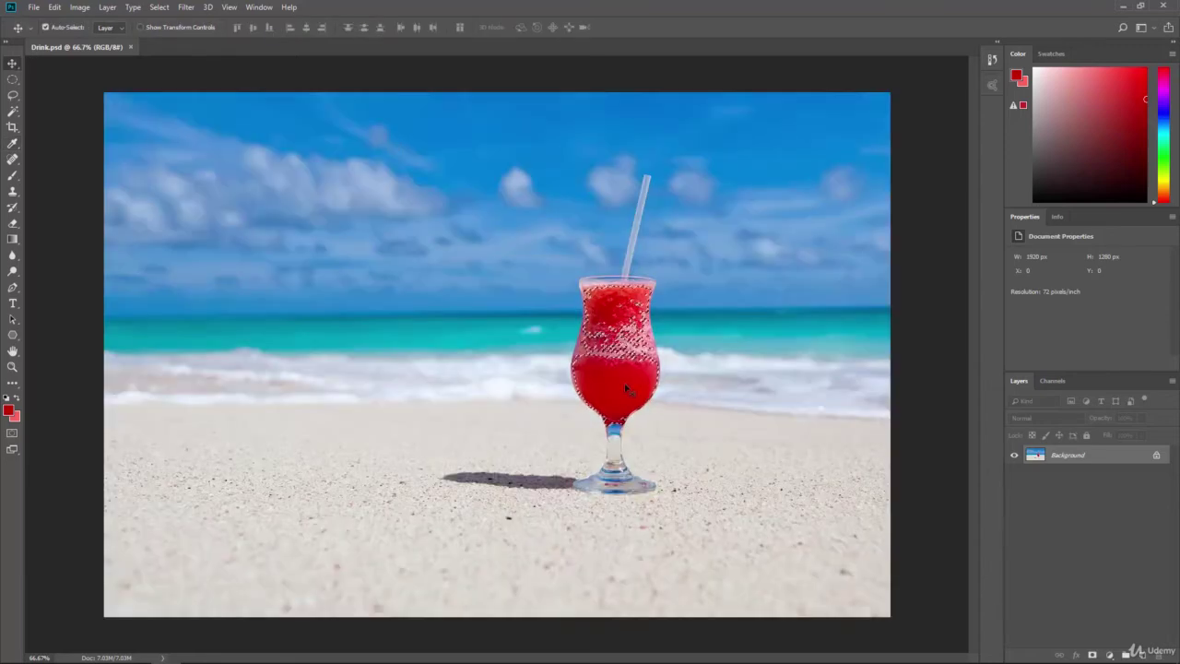
Convert the background into a regular layer with the default name and delete the selected red pixels of the drink.
double_click(1058, 456)
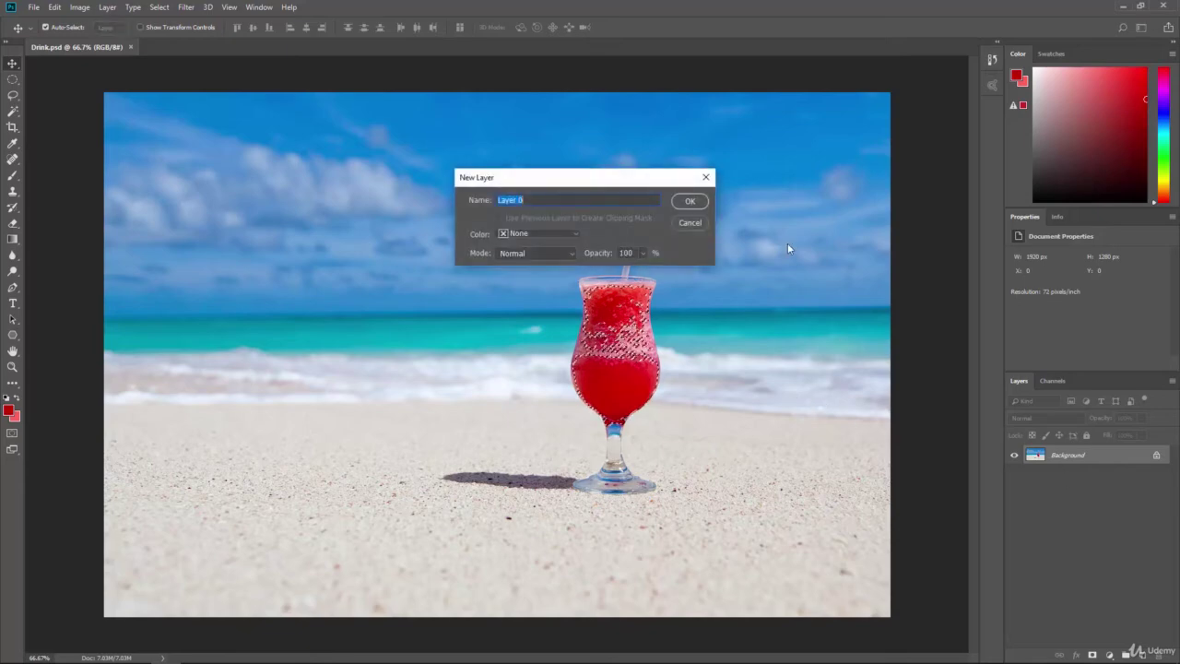
left_click(690, 198)
key("Delete")
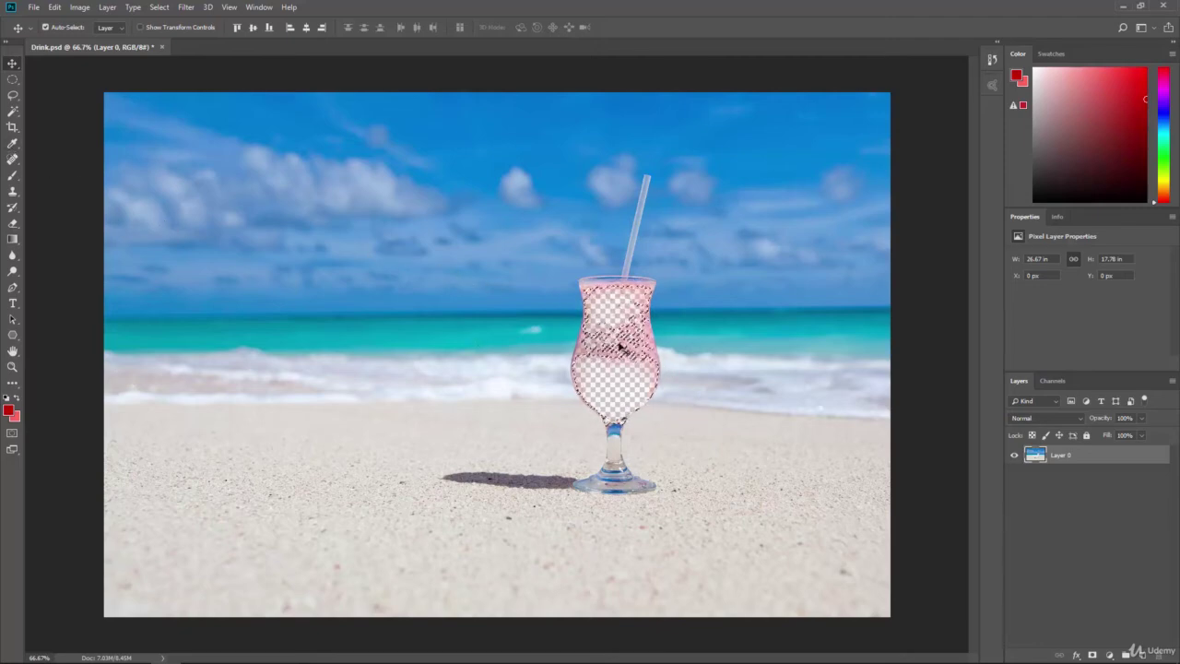
Undo the pixel deletion, the layer conversion and the Reds selection.
key("alt+BackSpace")
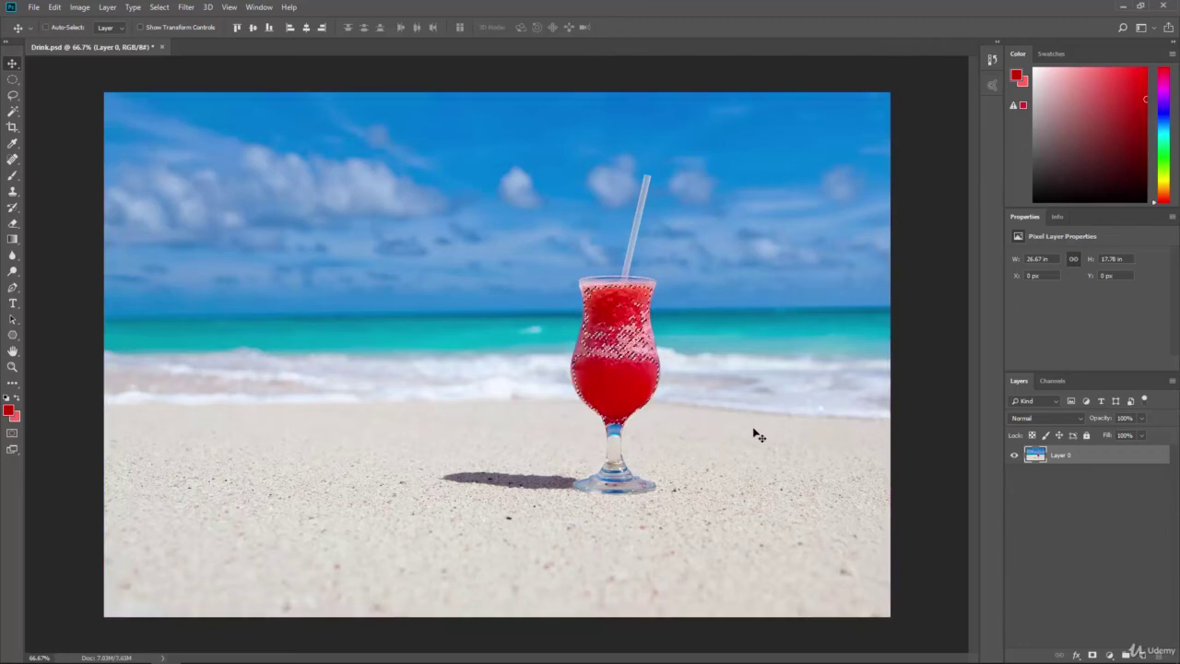
key("ctrl+alt+z")
key("ctrl+alt+z")
key("ctrl+alt+z")
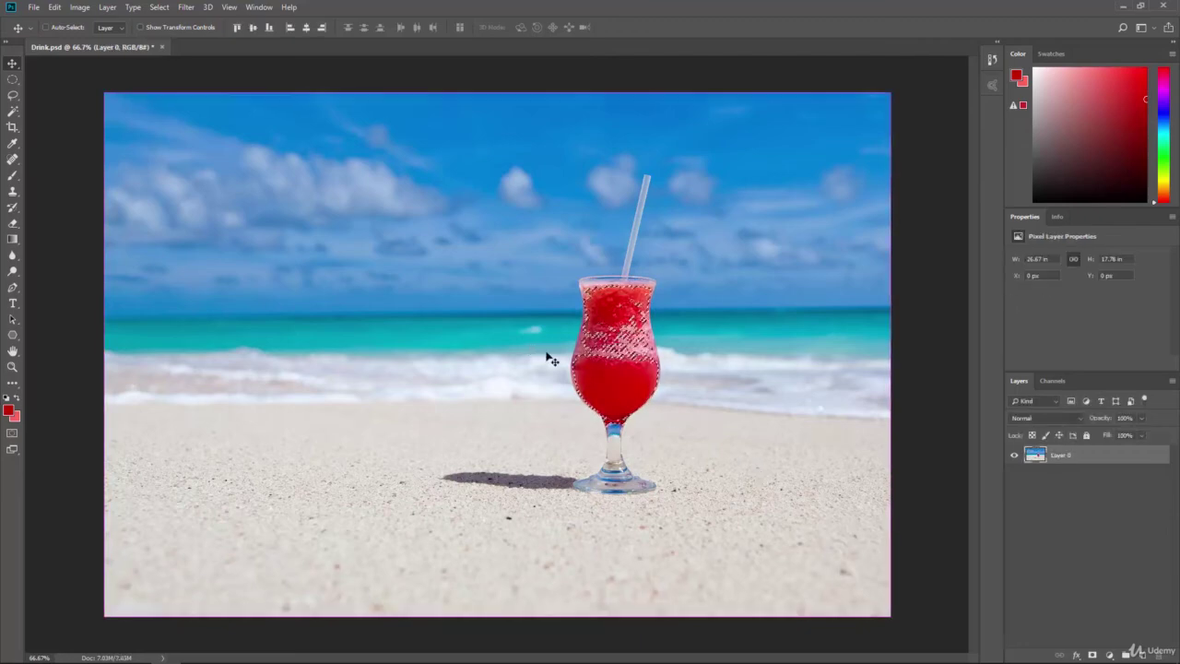
key("ctrl+alt+z")
Reopen Color Range and change the selection method to Sampled Colors.
left_click(159, 8)
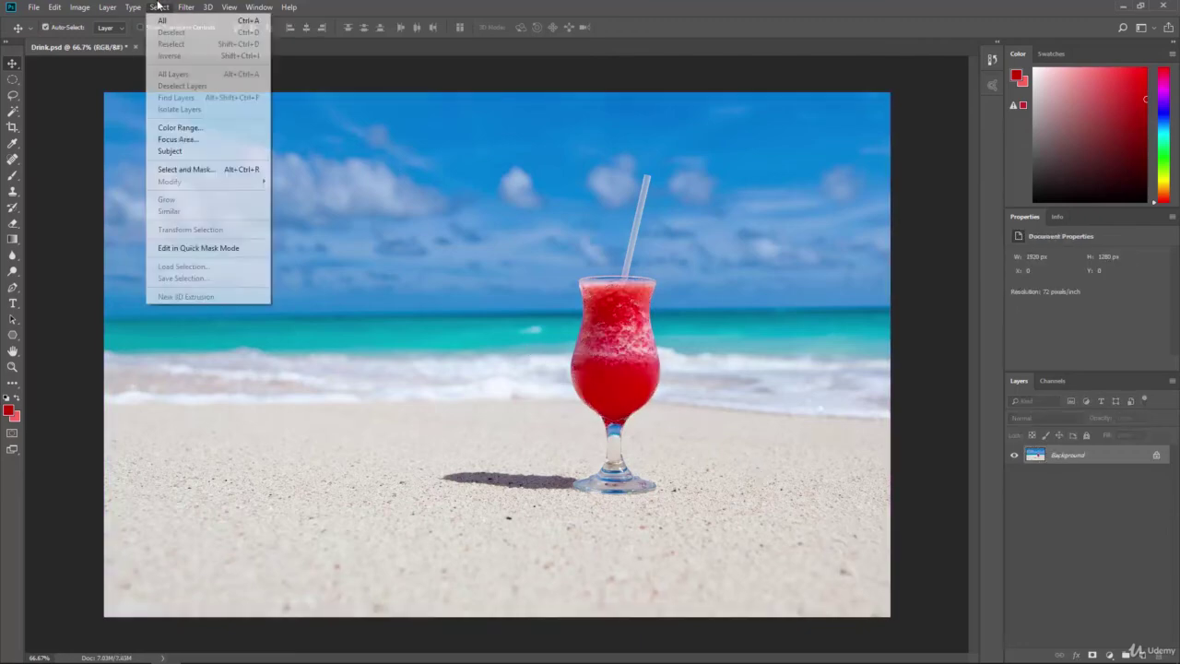
left_click(180, 128)
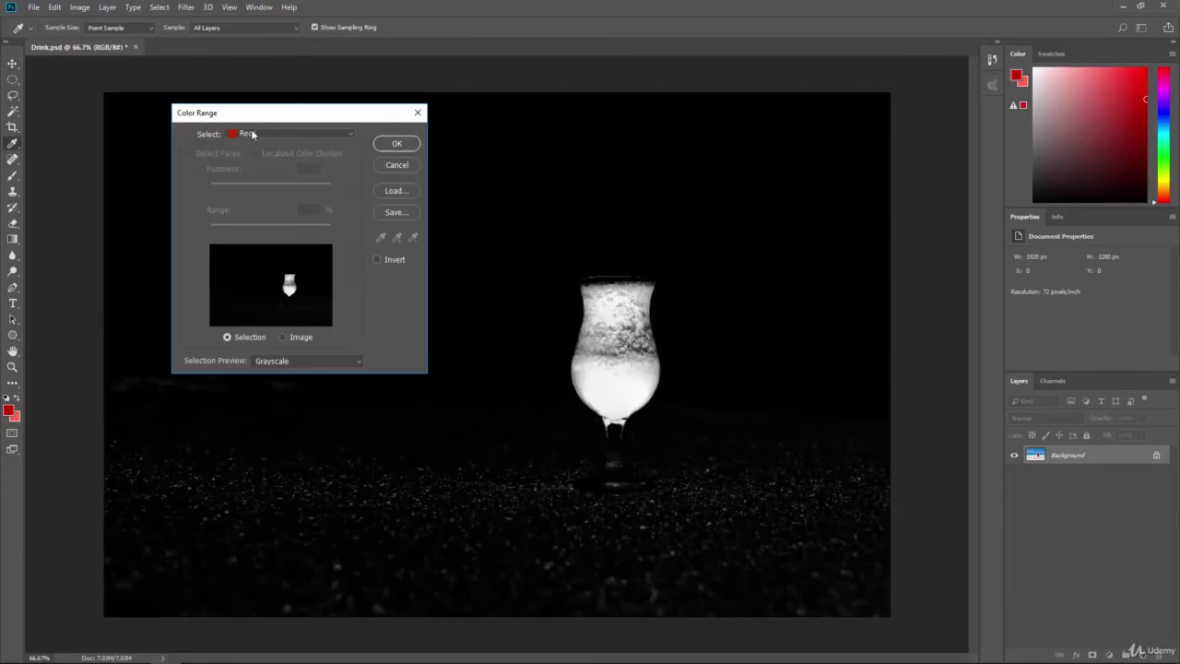
left_click(253, 135)
left_click(255, 137)
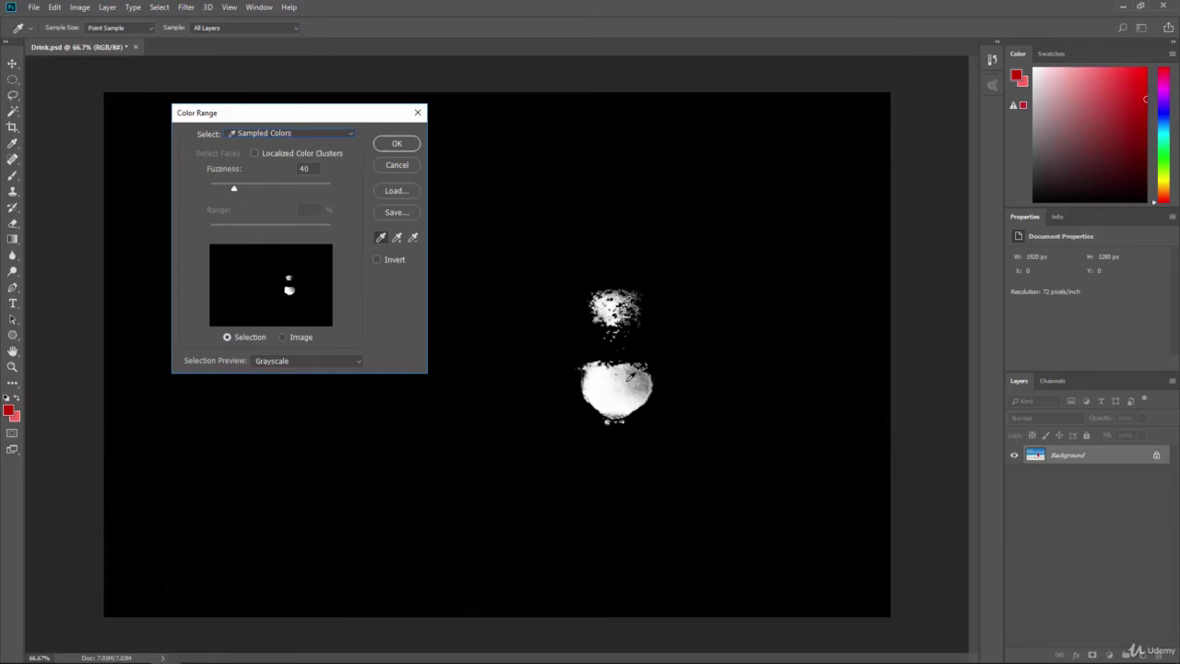
Sample different reds and pinks across the drink one at a time to compare their selections in the grayscale preview.
left_click(624, 364)
left_click(614, 345)
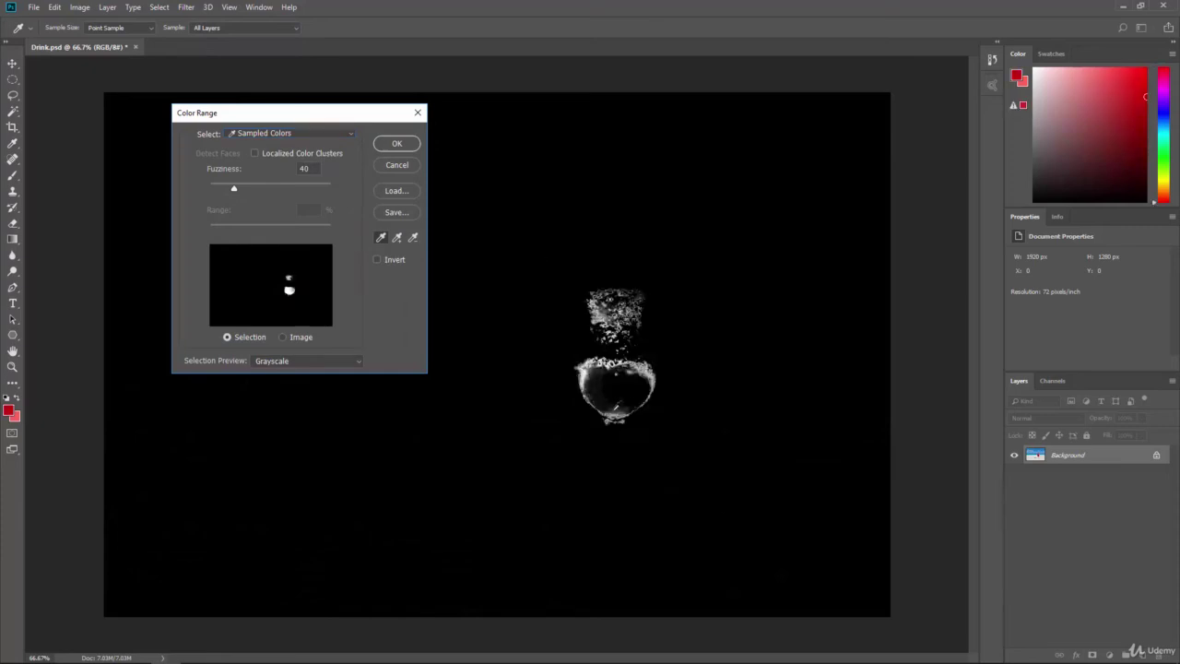
left_click(610, 347)
left_click(611, 307)
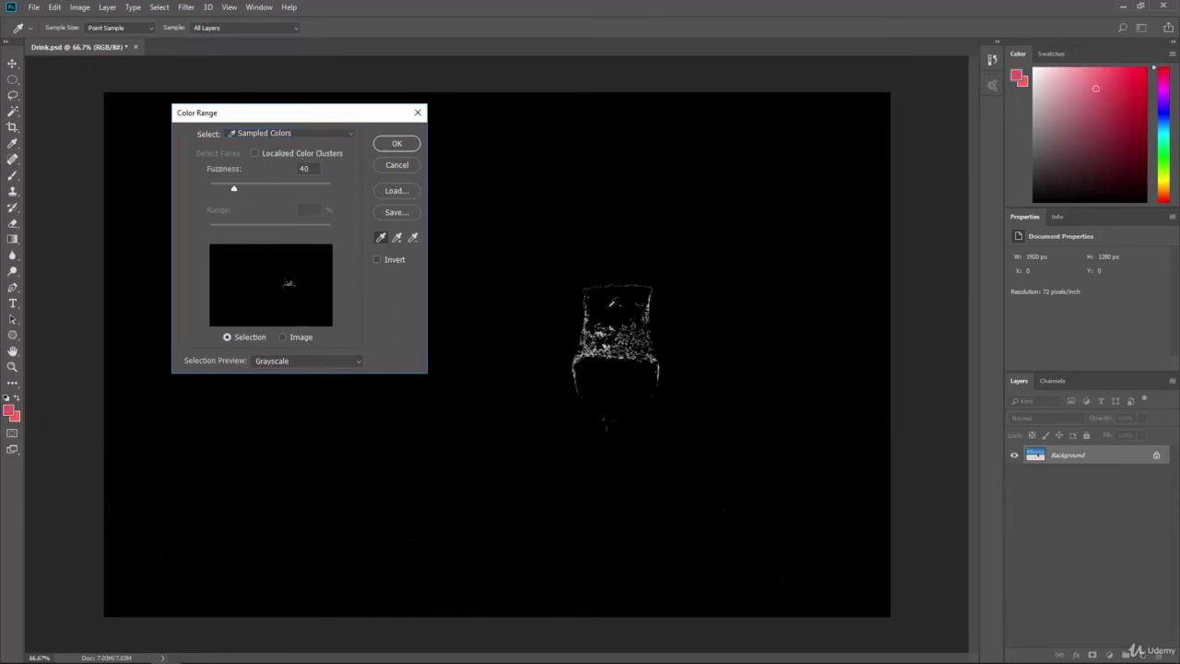
left_click(617, 379)
left_click(631, 365)
left_click(629, 325)
left_click(641, 348)
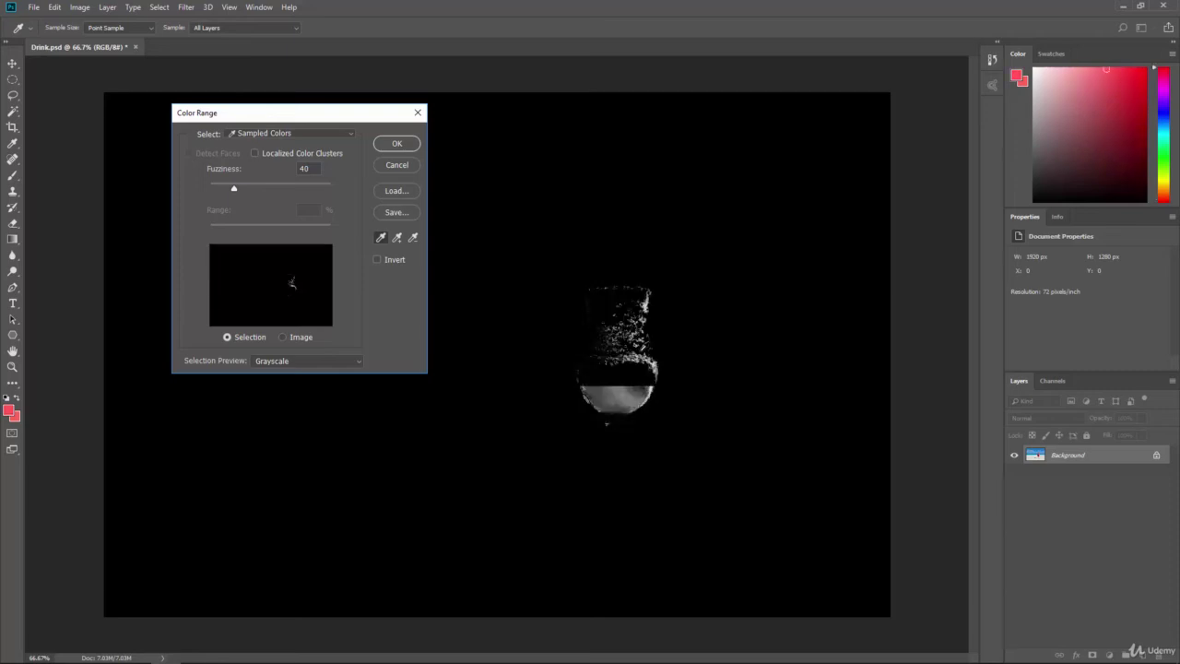
left_click(638, 341)
left_click(615, 350)
left_click(626, 346)
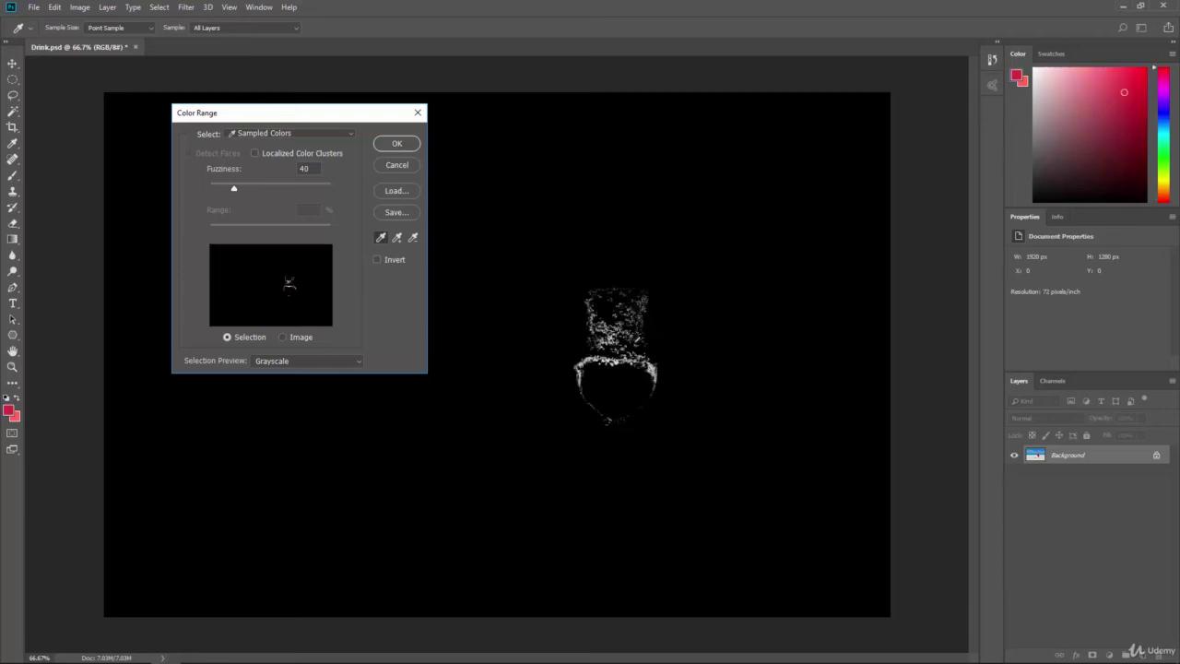
left_click(627, 345)
left_click(643, 345)
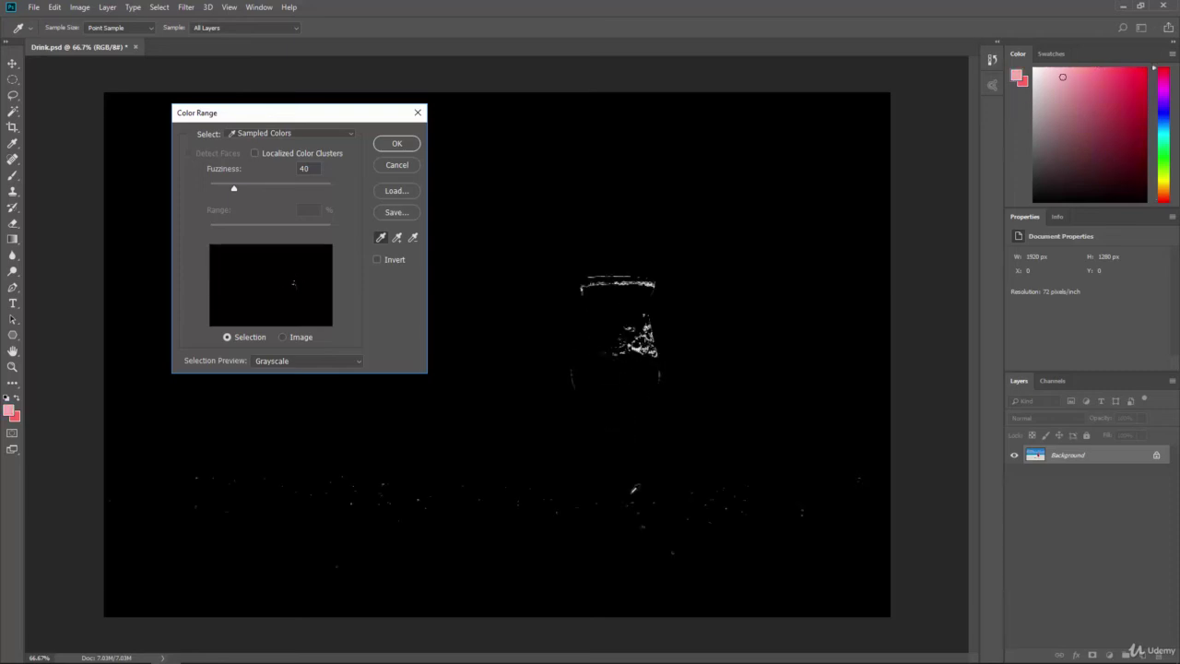
Sample the drink's red and add its pink, lighter and dark red tones to the range to cover the whole drink.
left_click(601, 378)
left_click(624, 315)
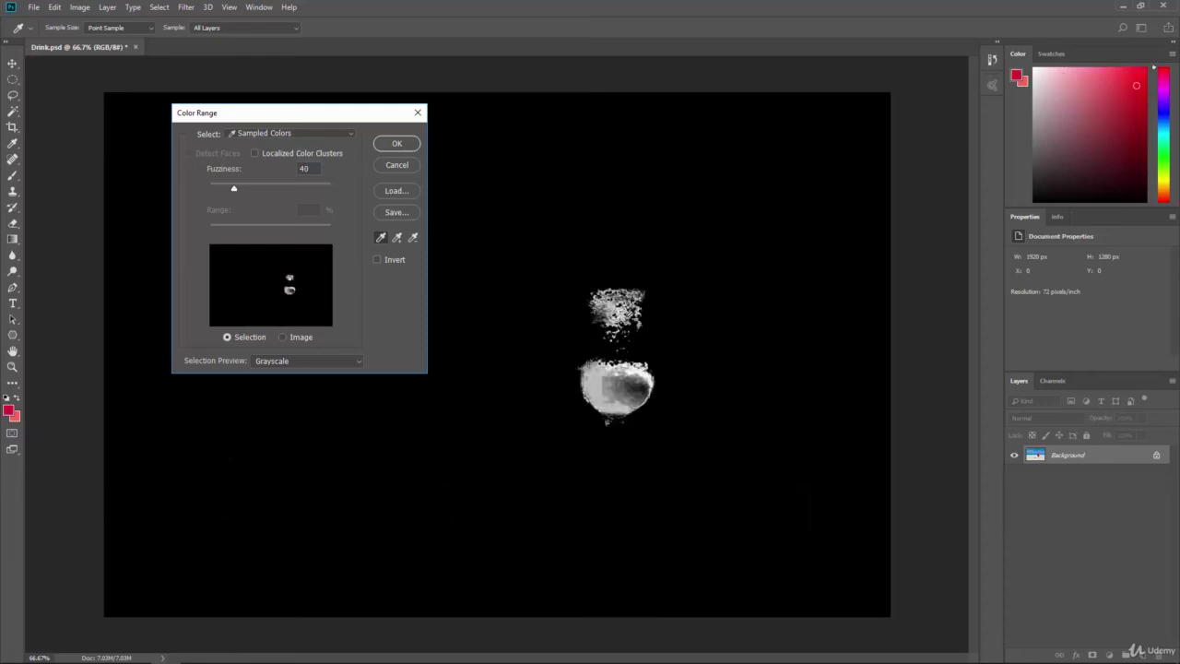
left_click(637, 345)
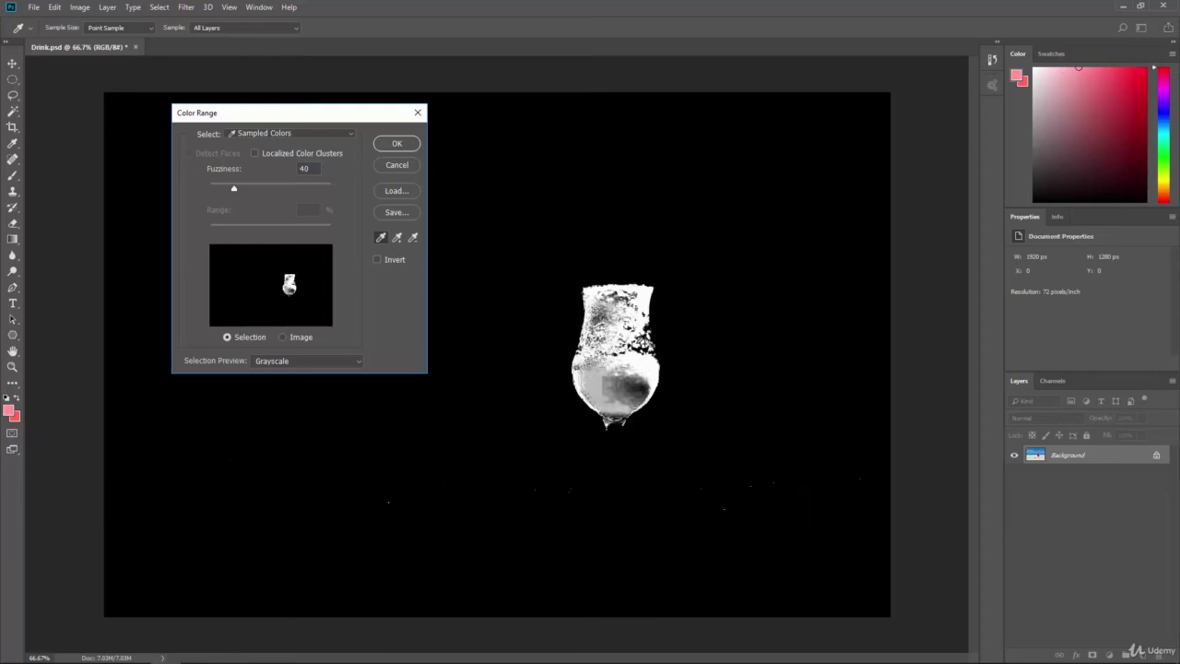
left_click(640, 351)
left_click(647, 350, "shift")
left_click_drag(613, 349, 627, 391)
left_click(636, 389, "shift")
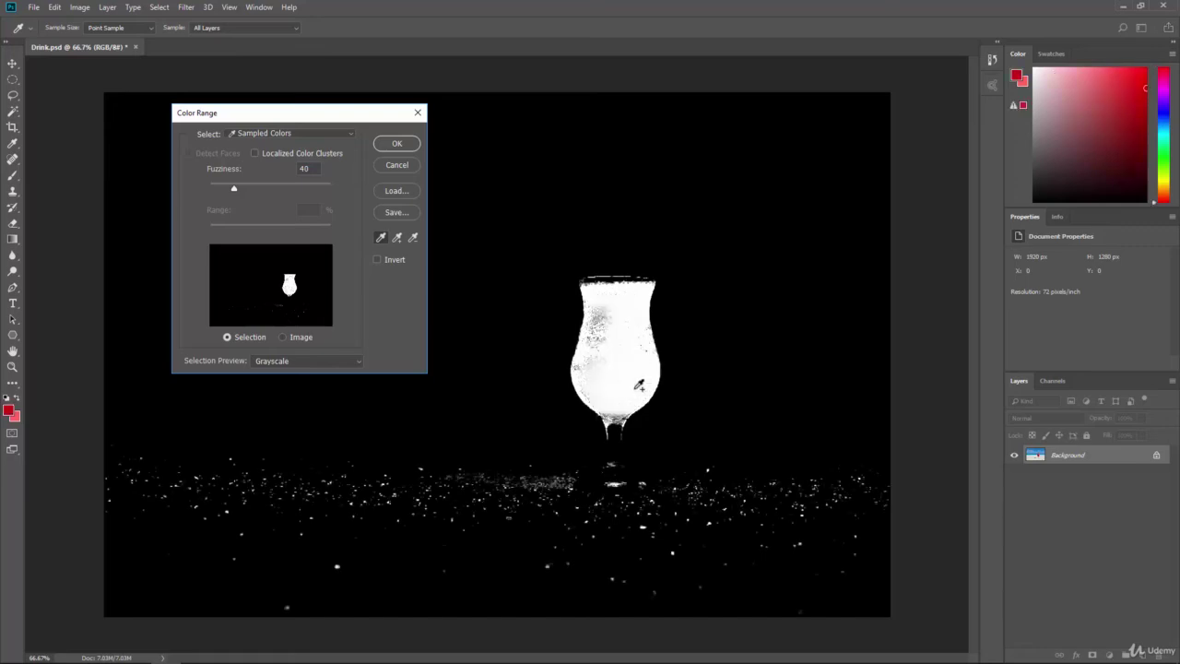
left_click(600, 321, "shift")
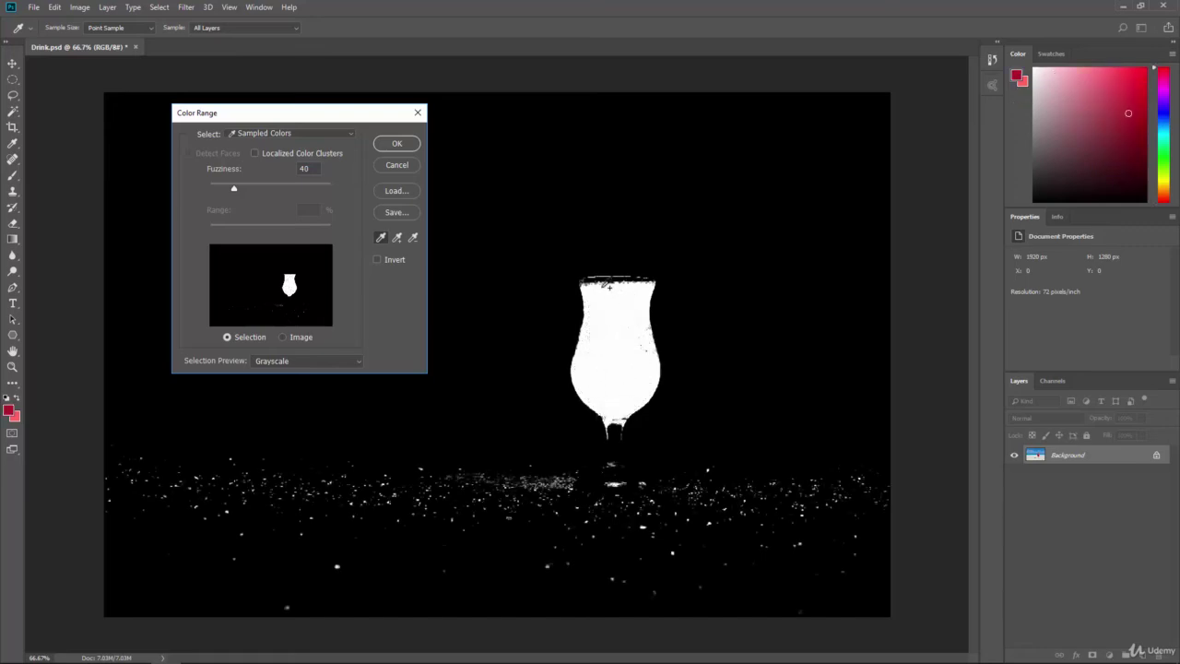
left_click(598, 334, "shift")
Subtract a red tone near the drink's middle from the range and add the red of its lower part again.
left_click(612, 362, "alt")
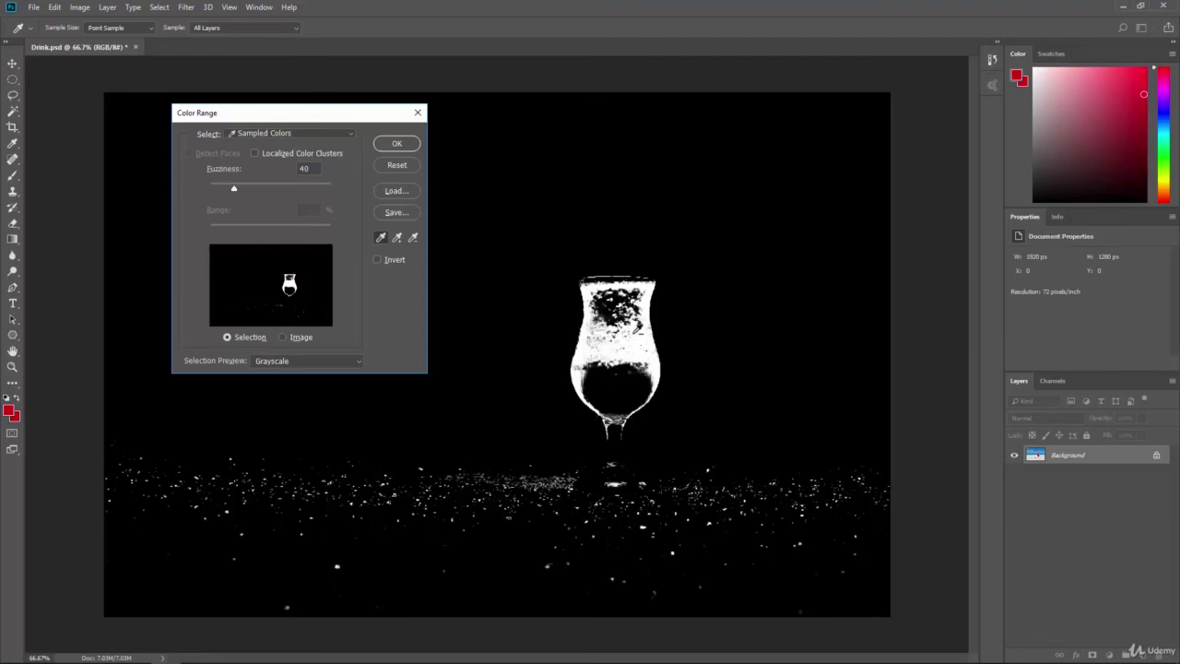
left_click(624, 378, "shift")
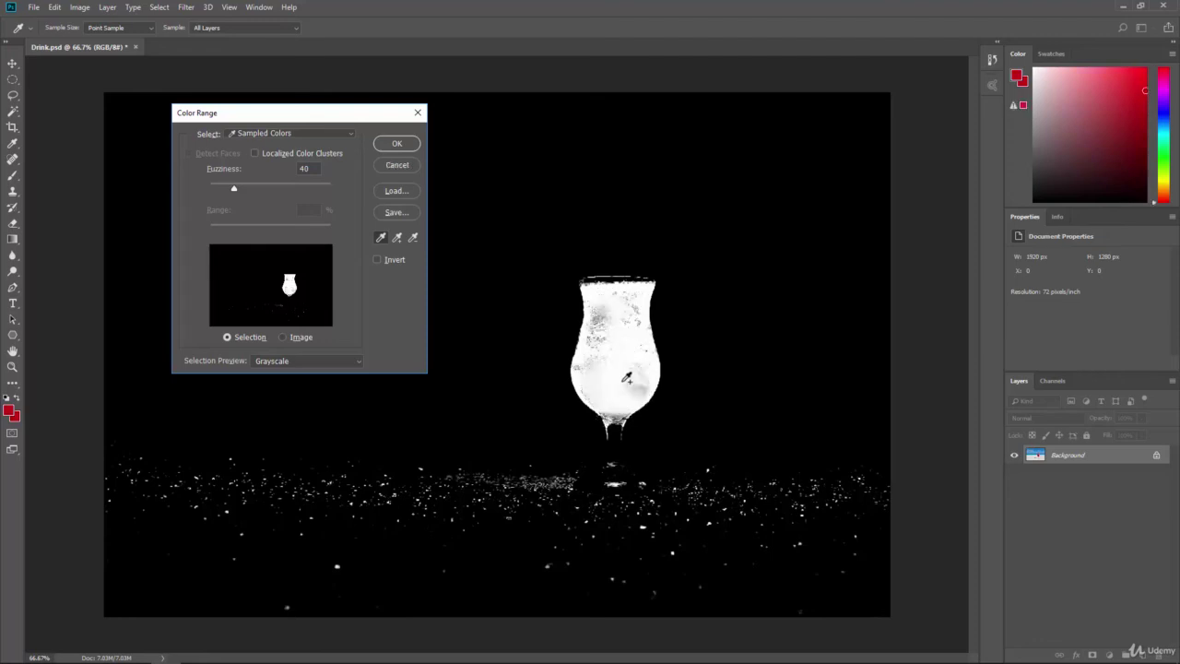
Set the selection preview to None and sample reds and pinks across the drink directly on the photo.
left_click(296, 362)
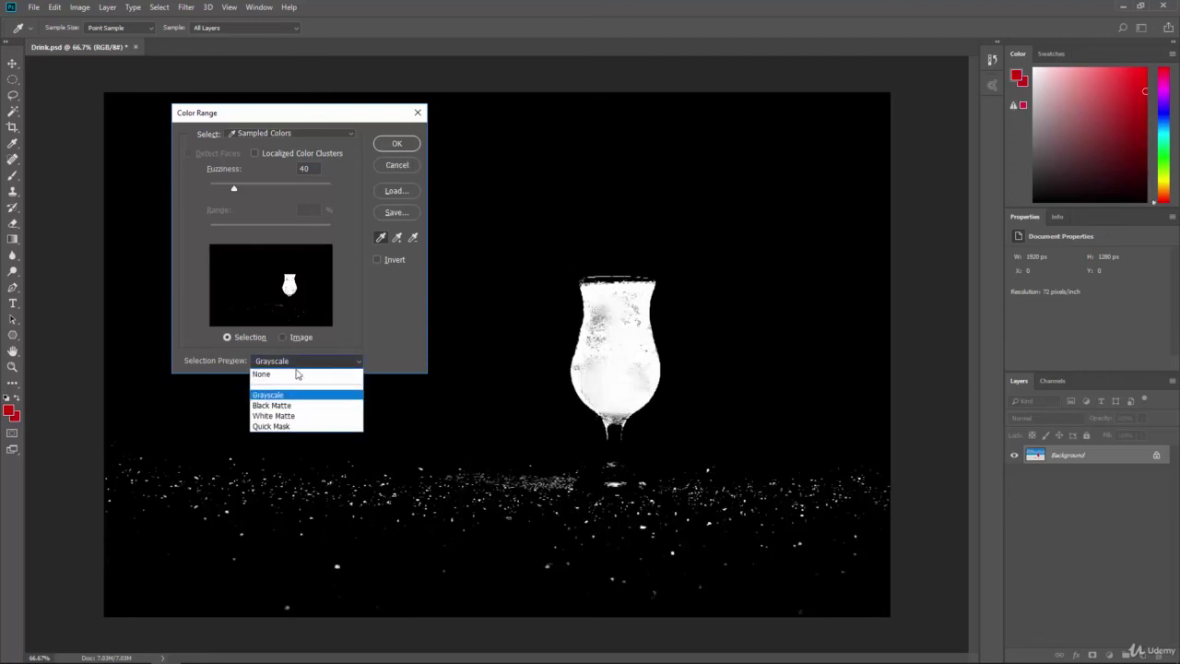
left_click(298, 374)
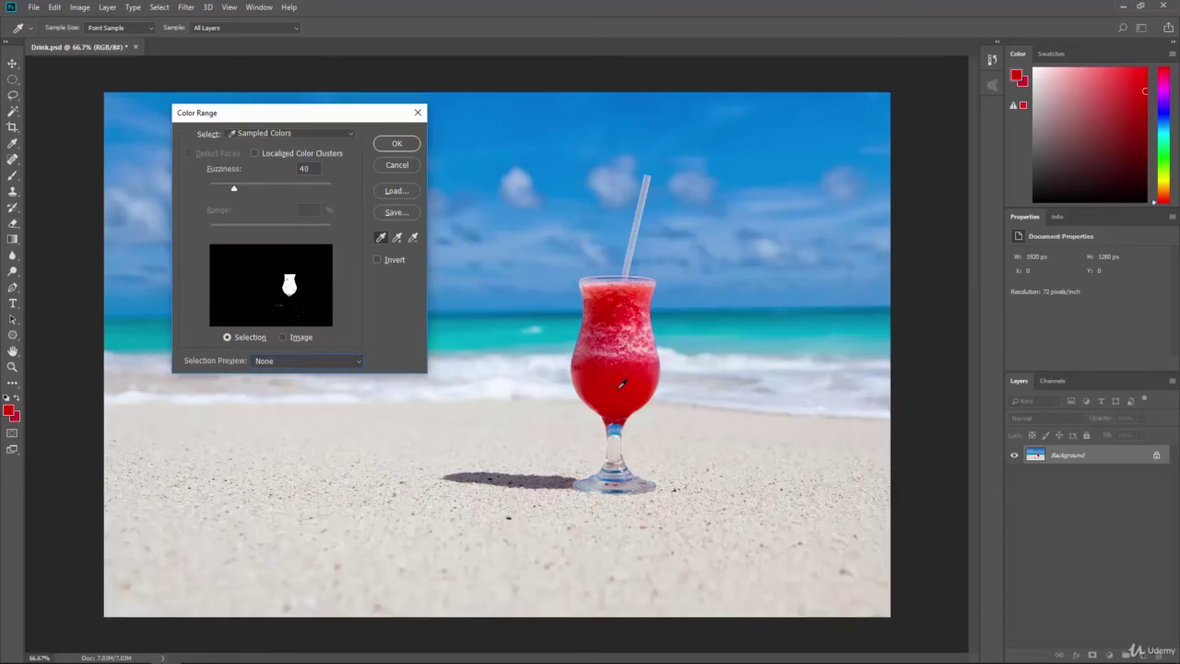
left_click(653, 410)
left_click(629, 383)
left_click(622, 334)
left_click(627, 297)
left_click(637, 297)
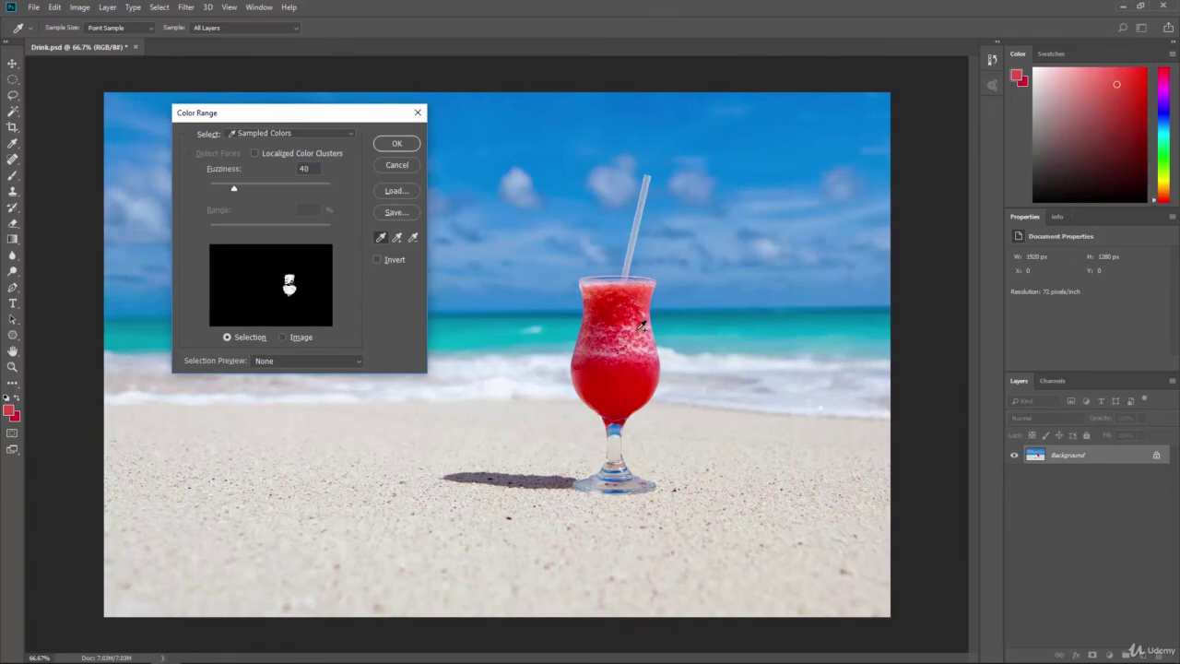
left_click(646, 318)
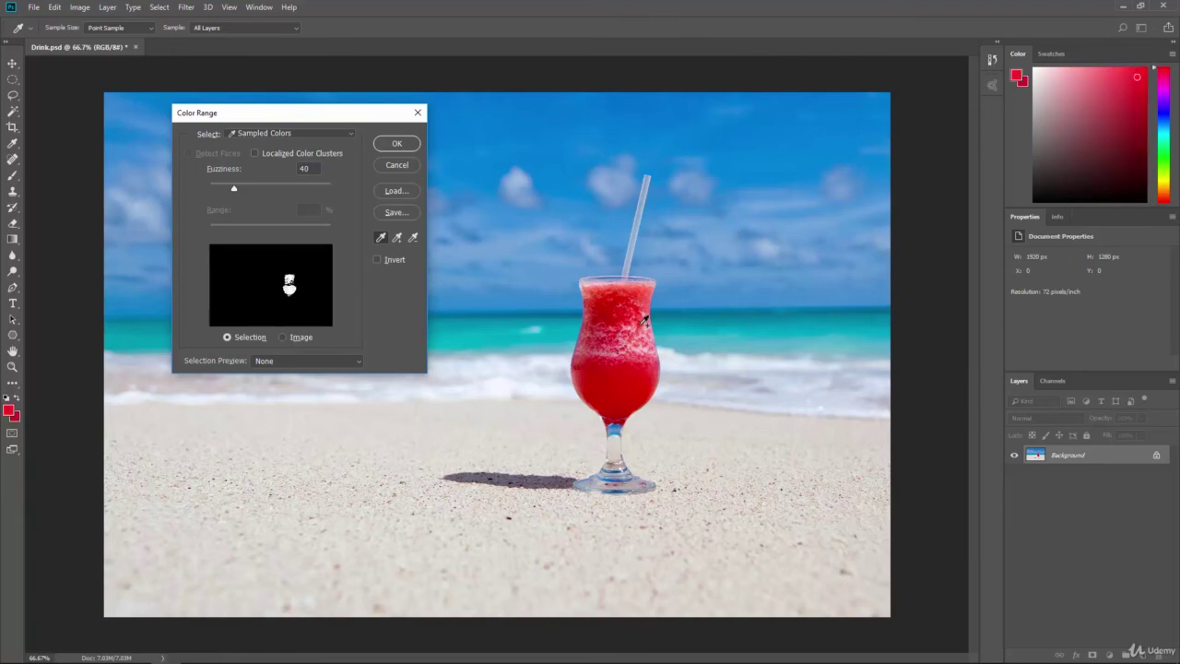
left_click(647, 290)
left_click(642, 292)
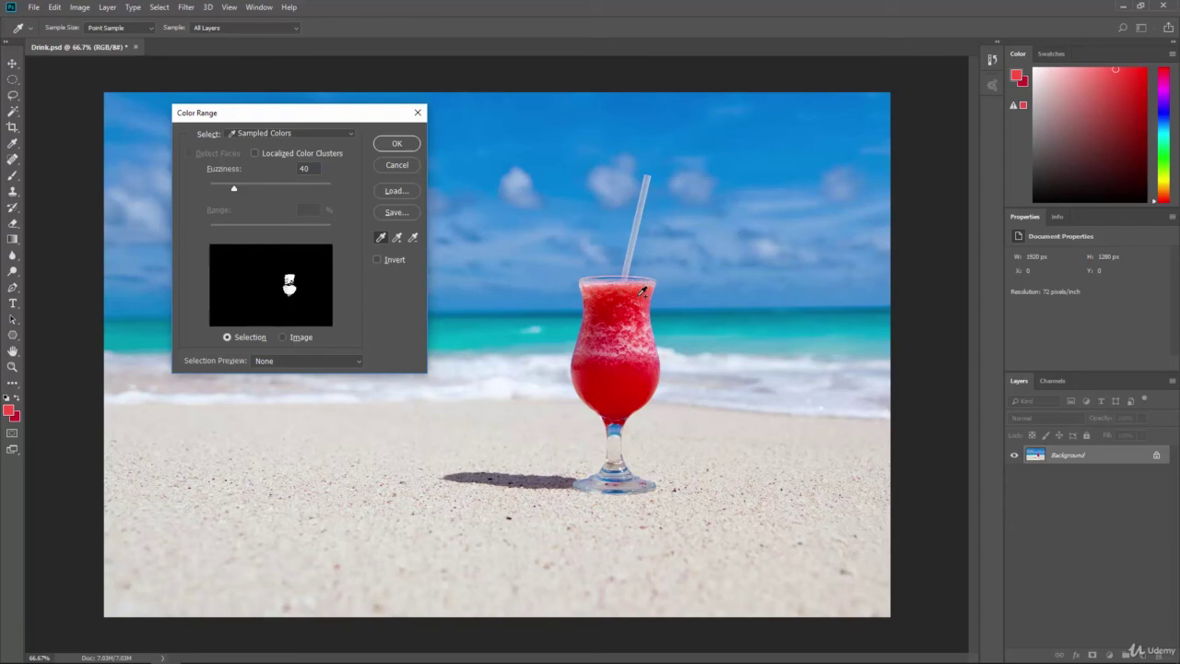
left_click(583, 372)
Set the fuzziness to 84 and the selection preview to Grayscale.
left_click_drag(303, 193, 260, 220)
left_click(277, 360)
left_click(281, 393)
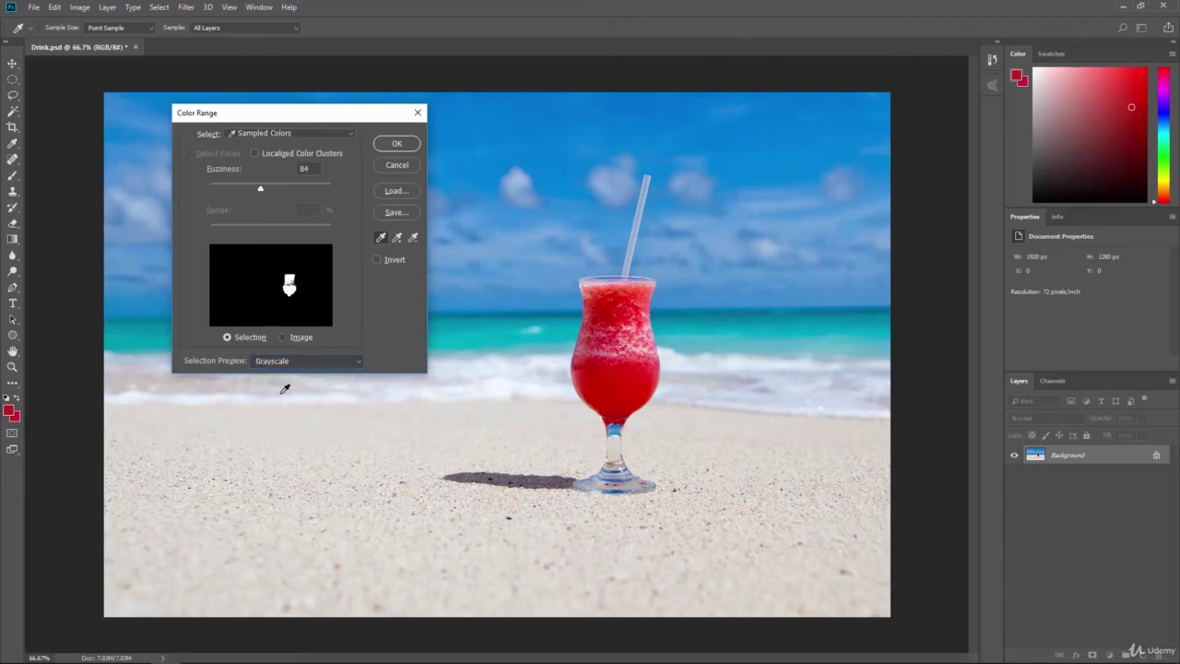
Set the fuzziness to 16, sample the light pink in the drink's middle and apply the Color Range selection.
left_click_drag(286, 197, 219, 189)
left_click(639, 342)
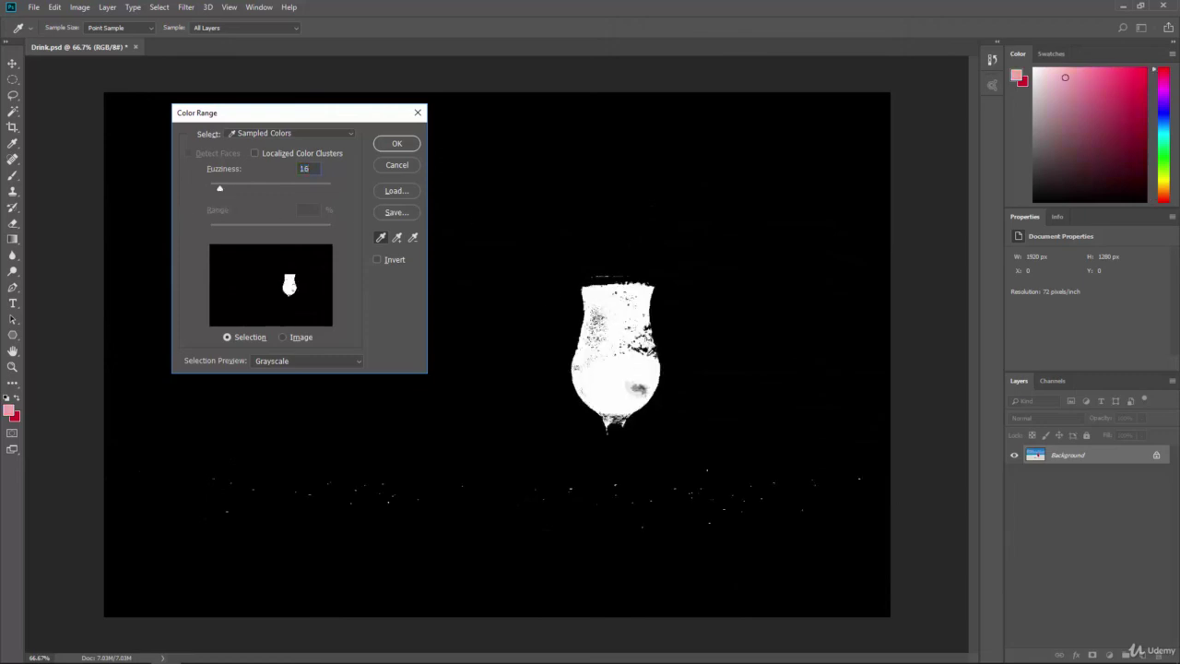
left_click(397, 144)
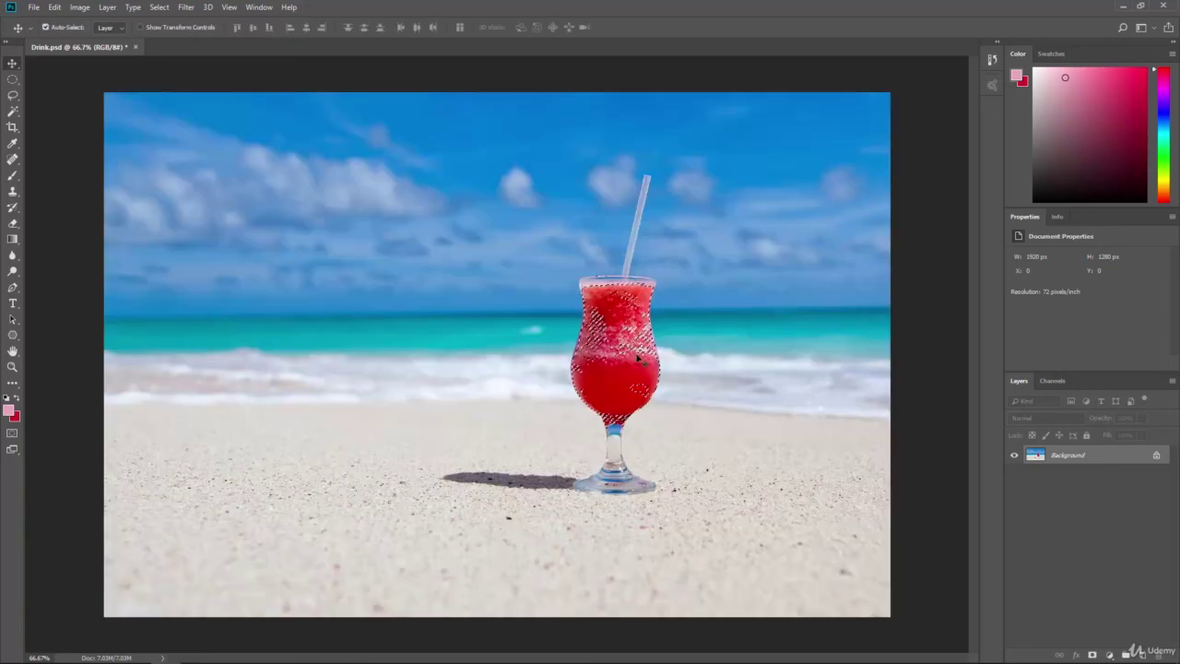
Try moving the selected drink pixels about 544 px sideways across the beach photo, and undo the move.
left_click_drag(632, 375, 409, 388)
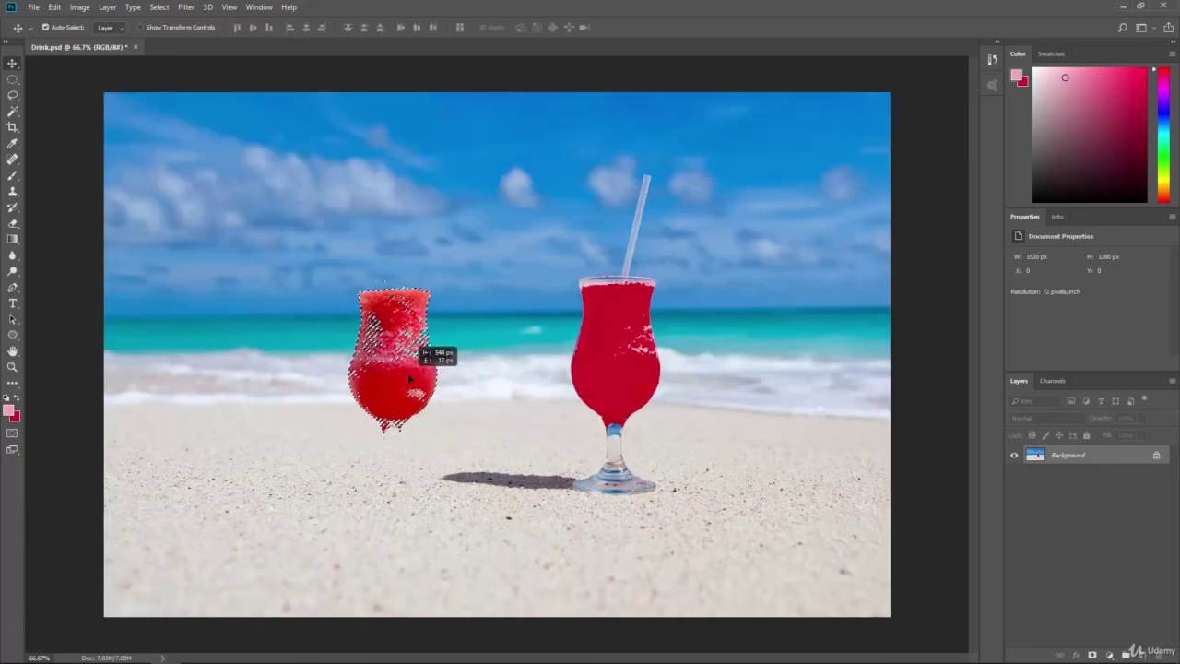
key("ctrl+z")
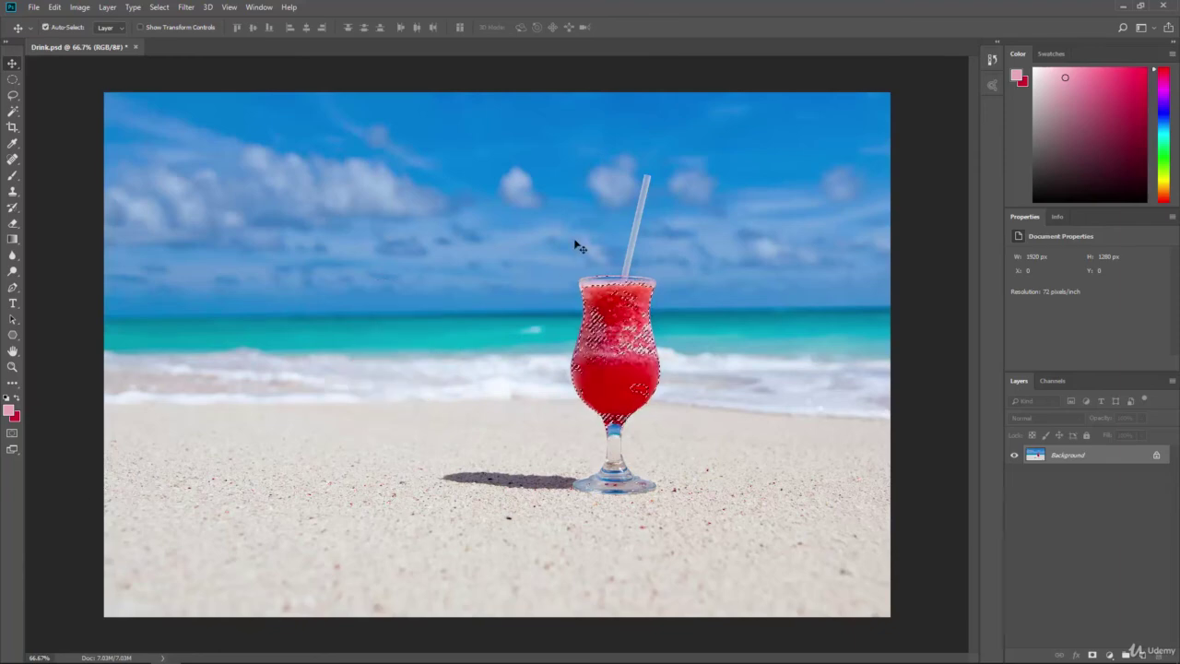
Try recoloring the selected drink green using Hue/Saturation with Colorize on, hue 118 and saturation 71.
left_click(79, 8)
mouse_move(93, 41)
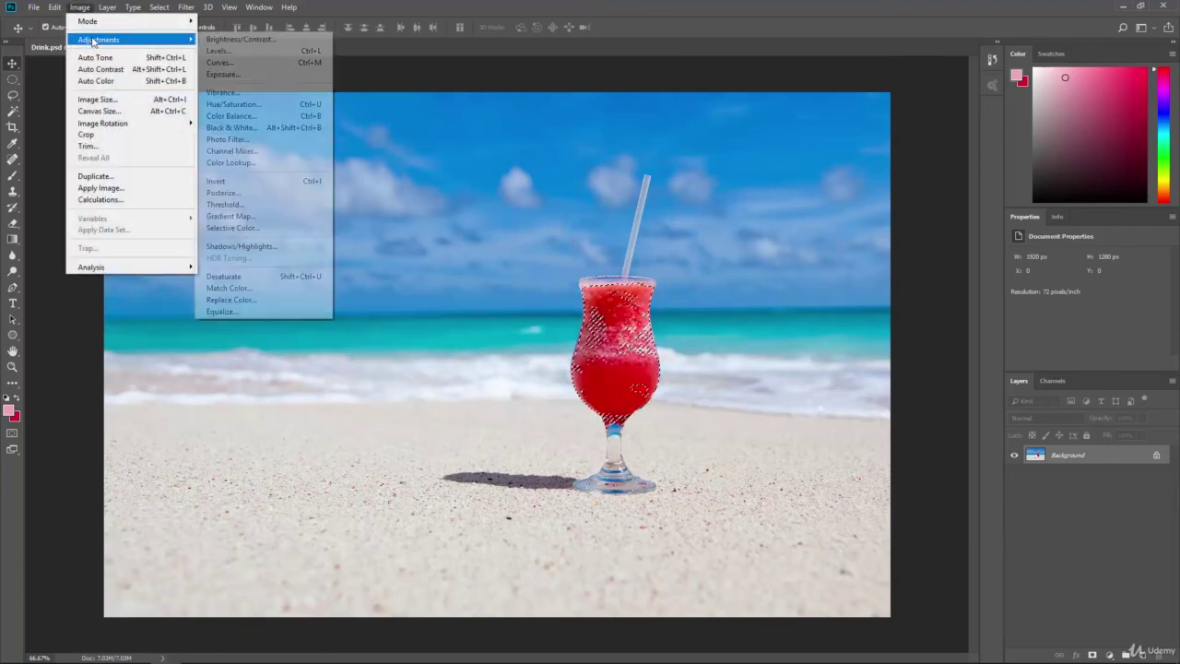
left_click(236, 102)
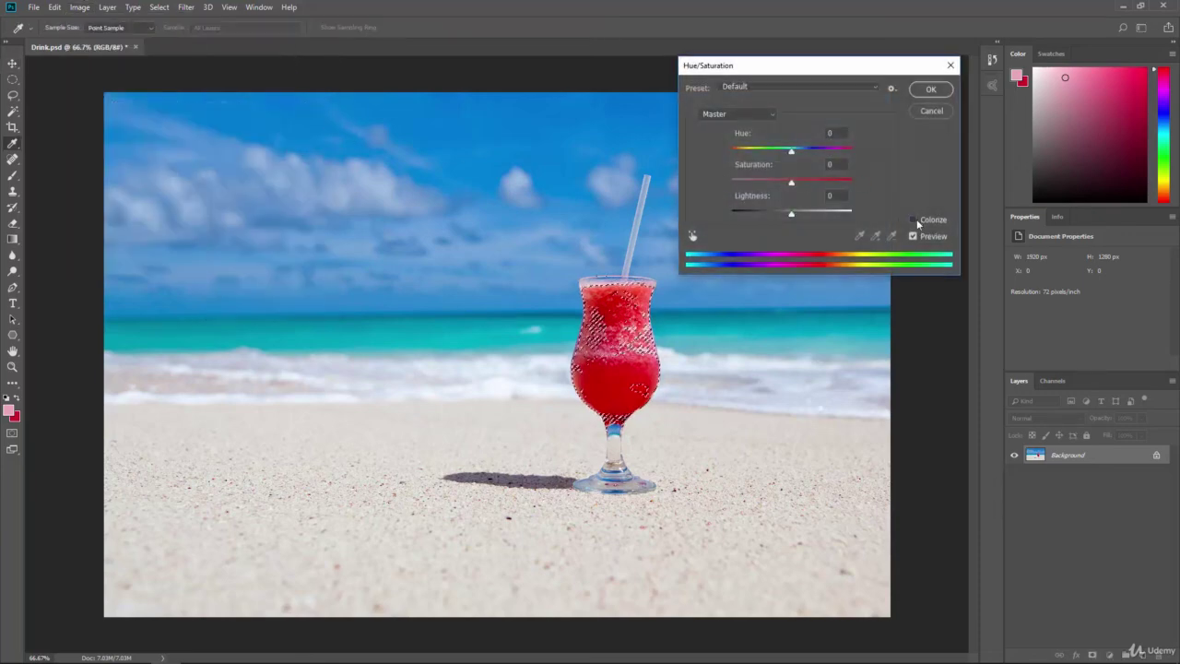
left_click(912, 219)
left_click_drag(753, 149, 816, 184)
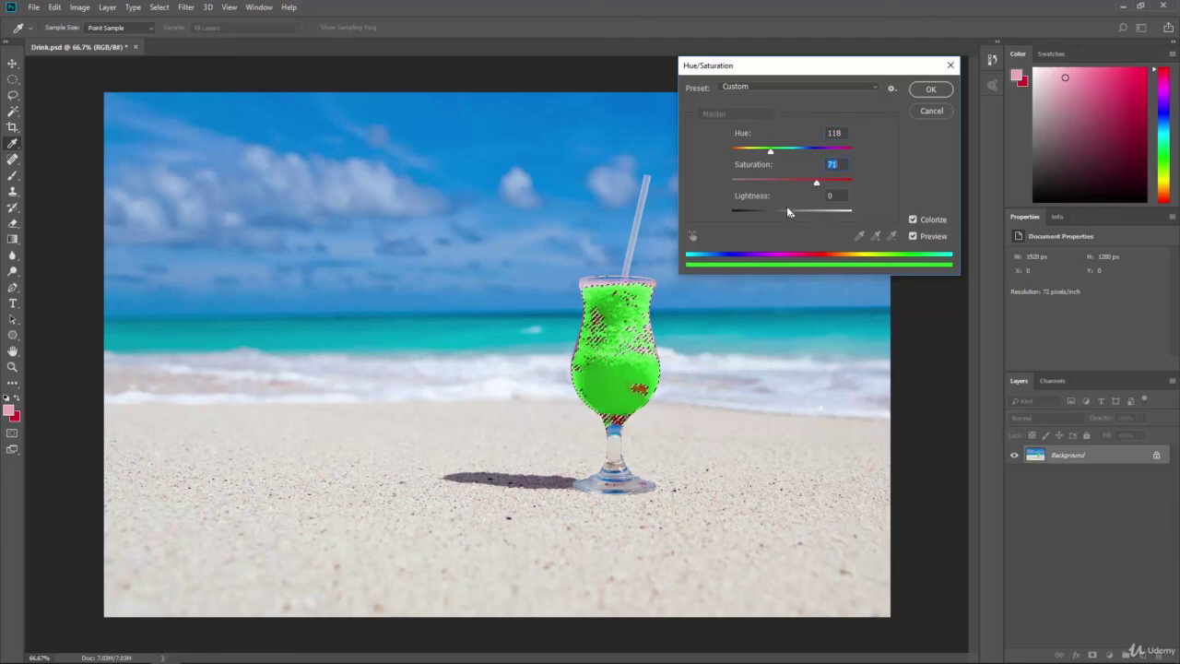
left_click(924, 92)
Return to the Move tool and clear the selection around the drink.
key("v")
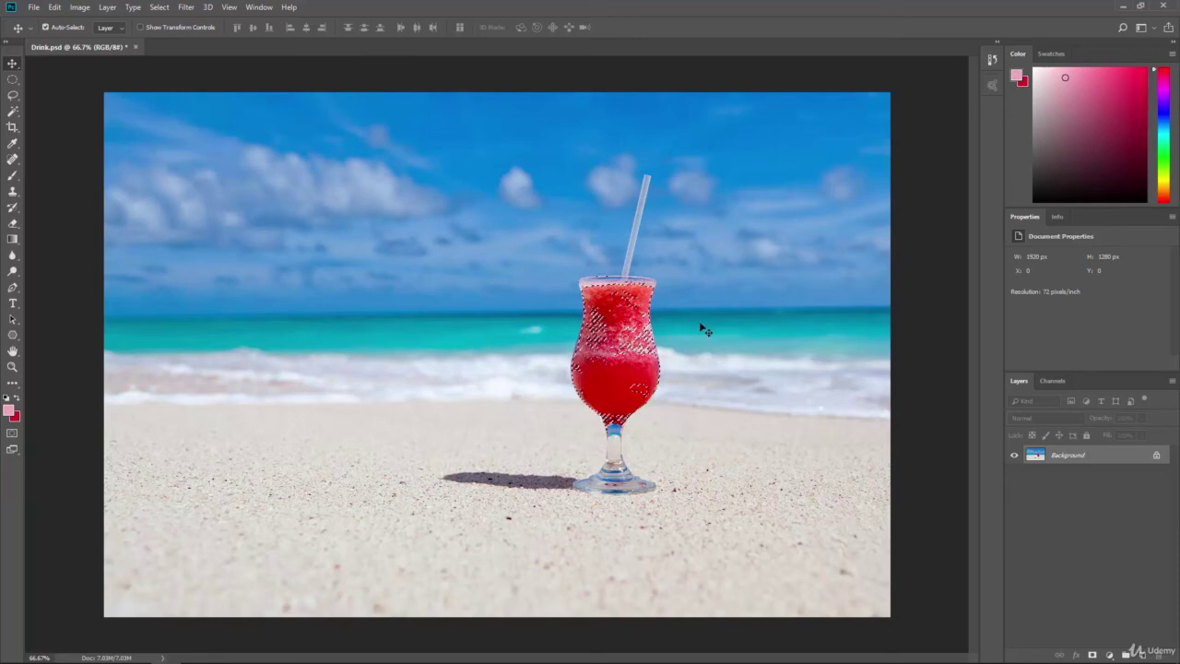
key("ctrl+d")
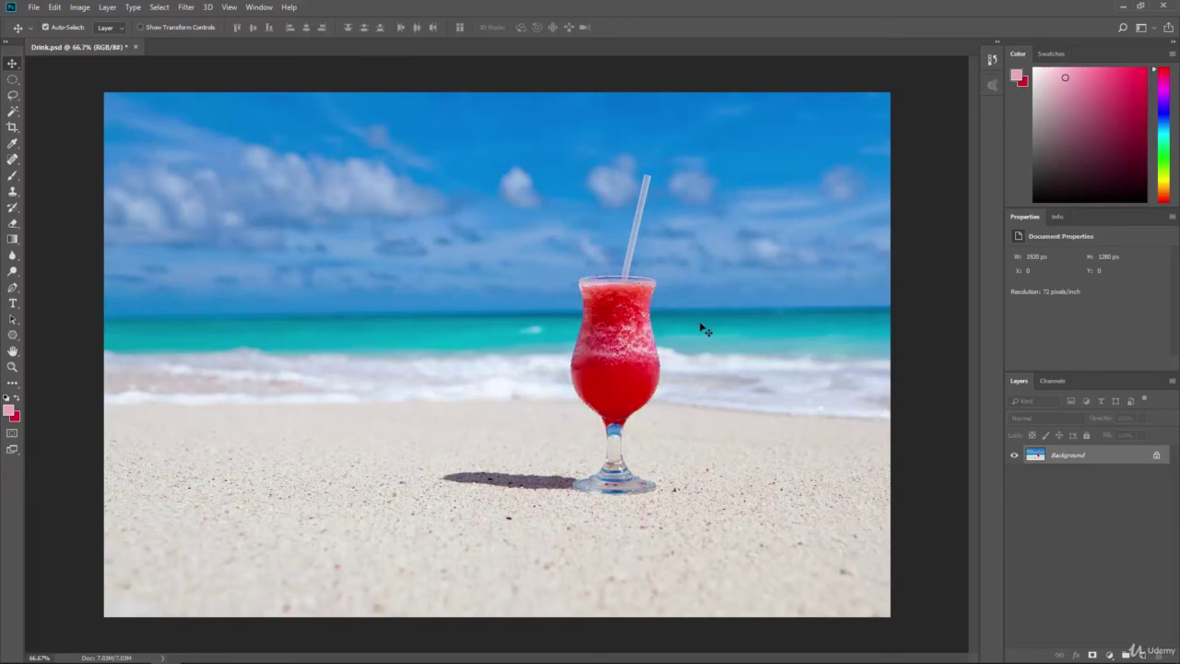